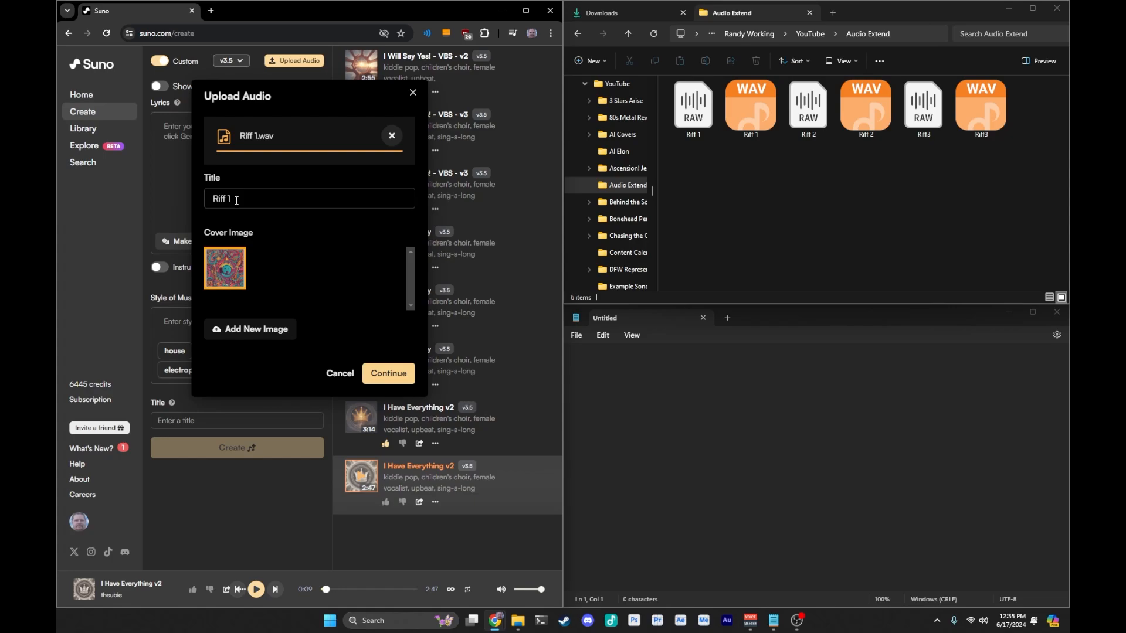
Step: Complete the upload of Riff 1 with its title and cover image, and play the uploaded clip
left_click(389, 373)
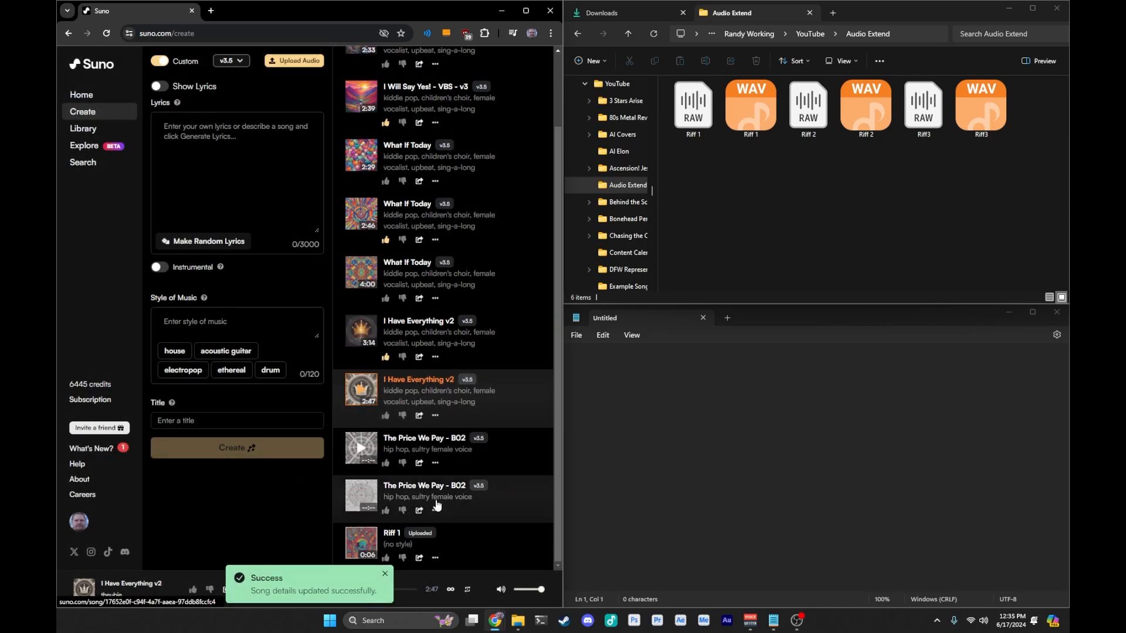
left_click(361, 544)
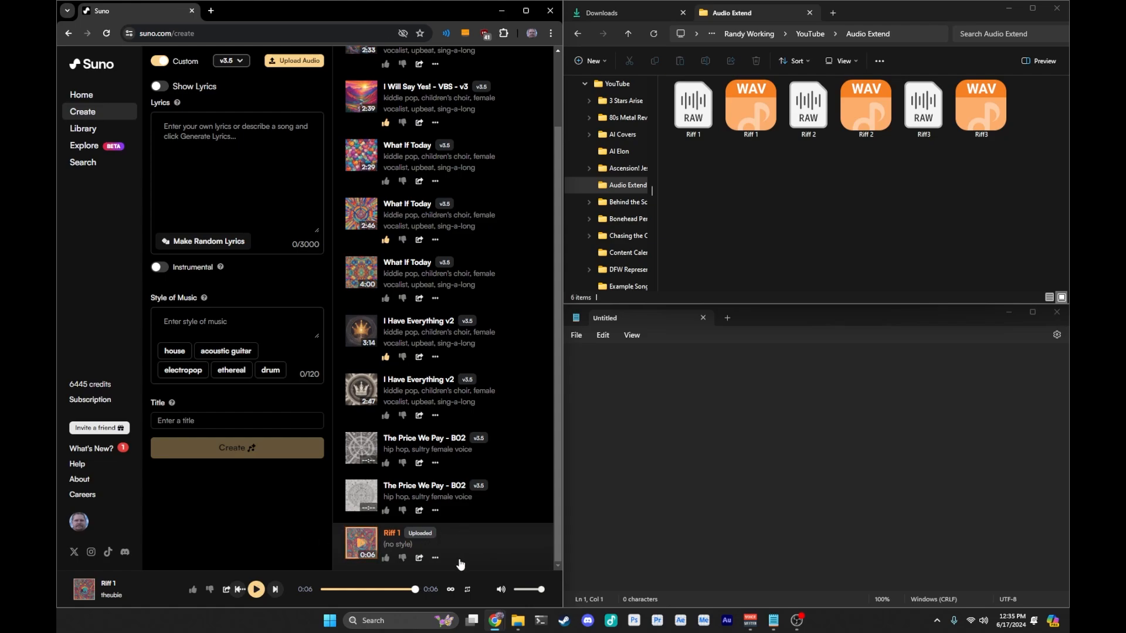
Step: Start an extension of the uploaded Riff 1 and set its style of music to "1980s Hair Metal"
left_click(437, 560)
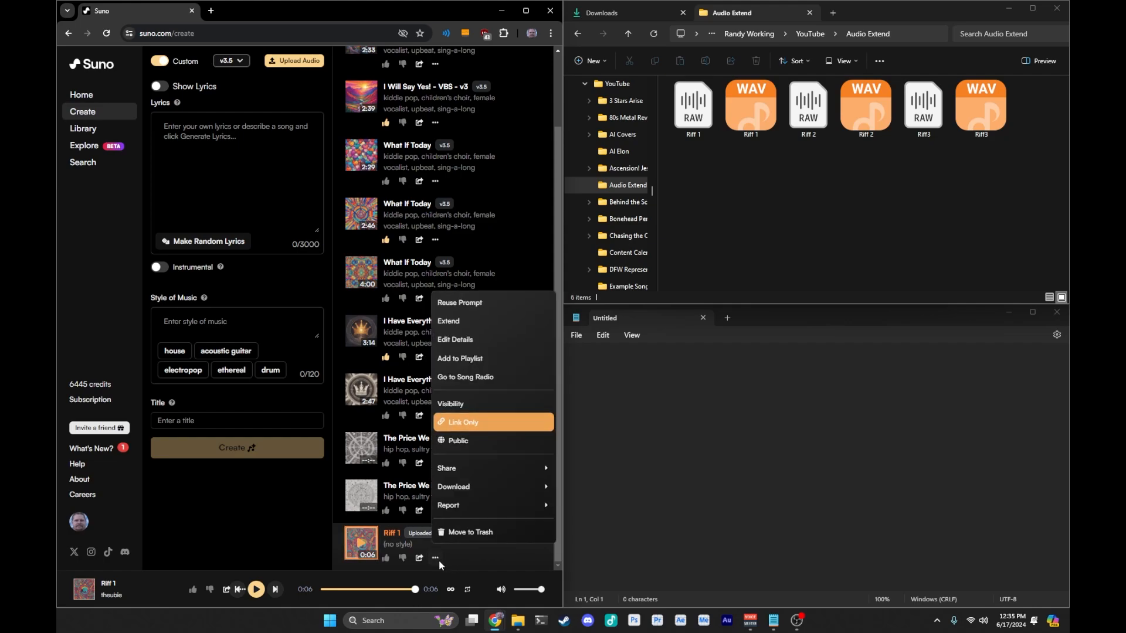
left_click(460, 321)
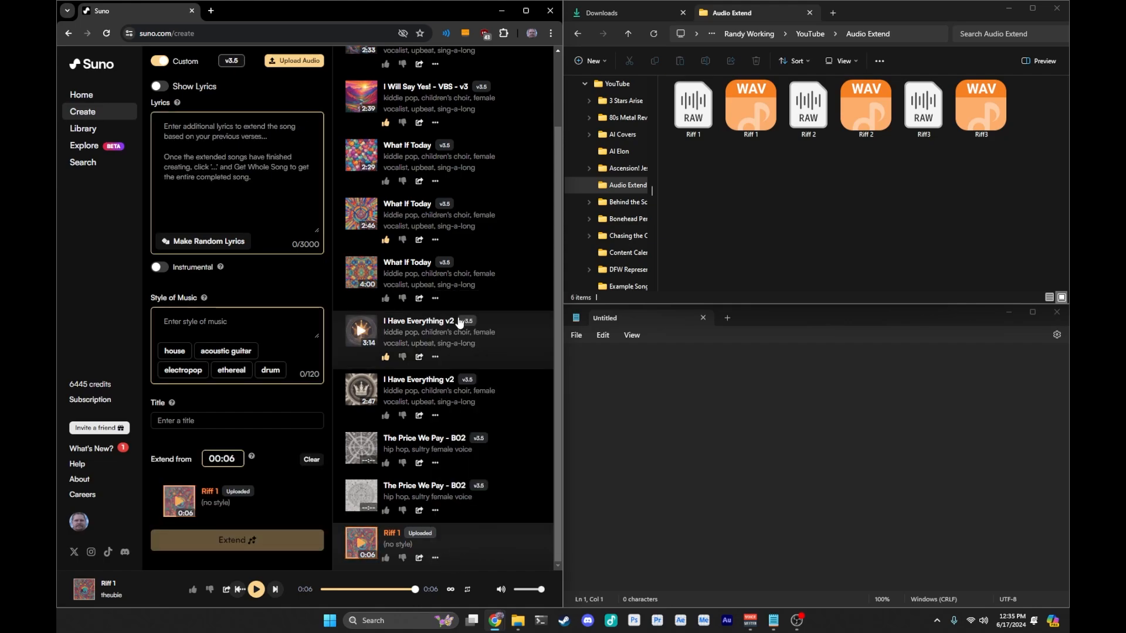
left_click(199, 323)
type("8s0 Hai")
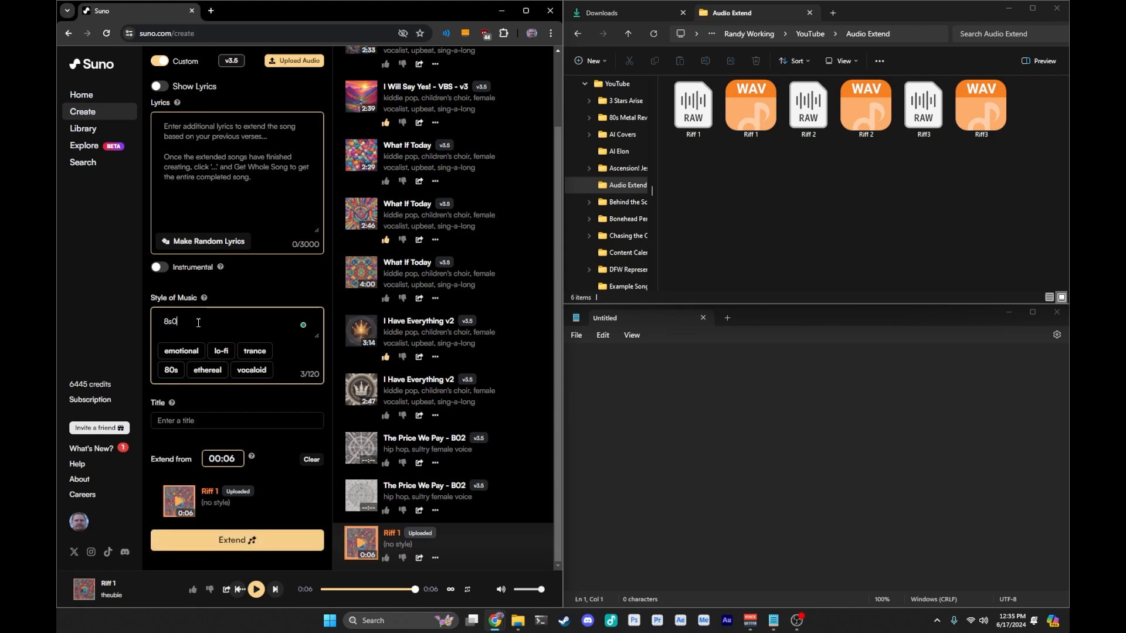
key("BackSpace")
key("BackSpace")
key("BackSpace")
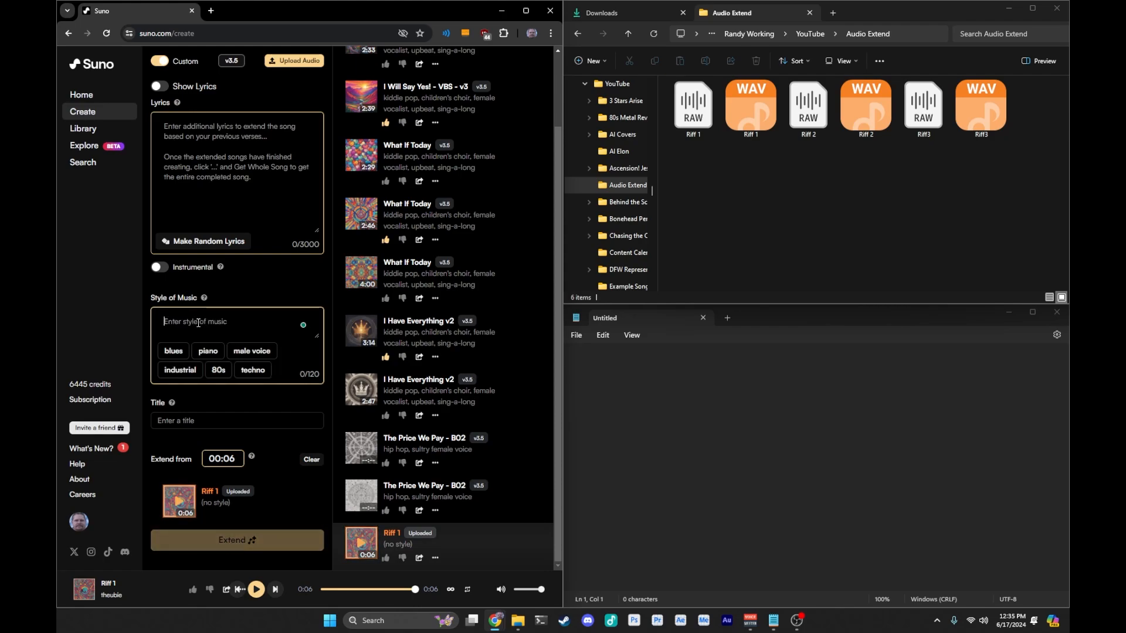
type("1980s Hair Metal")
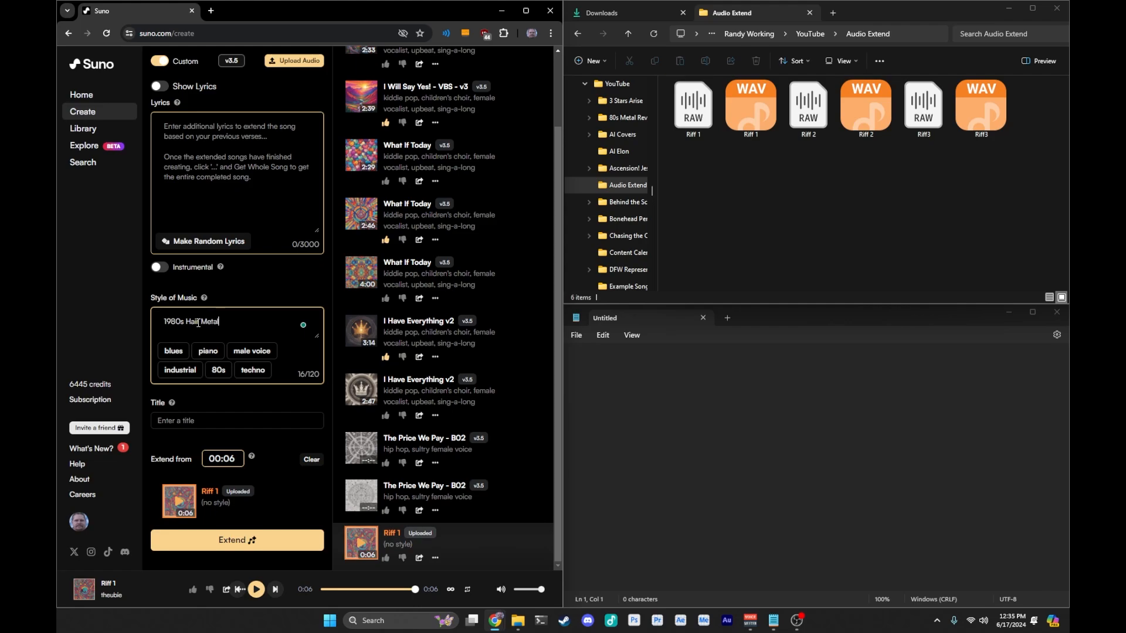
Step: Title the extension "Hot Nights" and begin its lyrics with a [Guitar Solo] tag
left_click(202, 419)
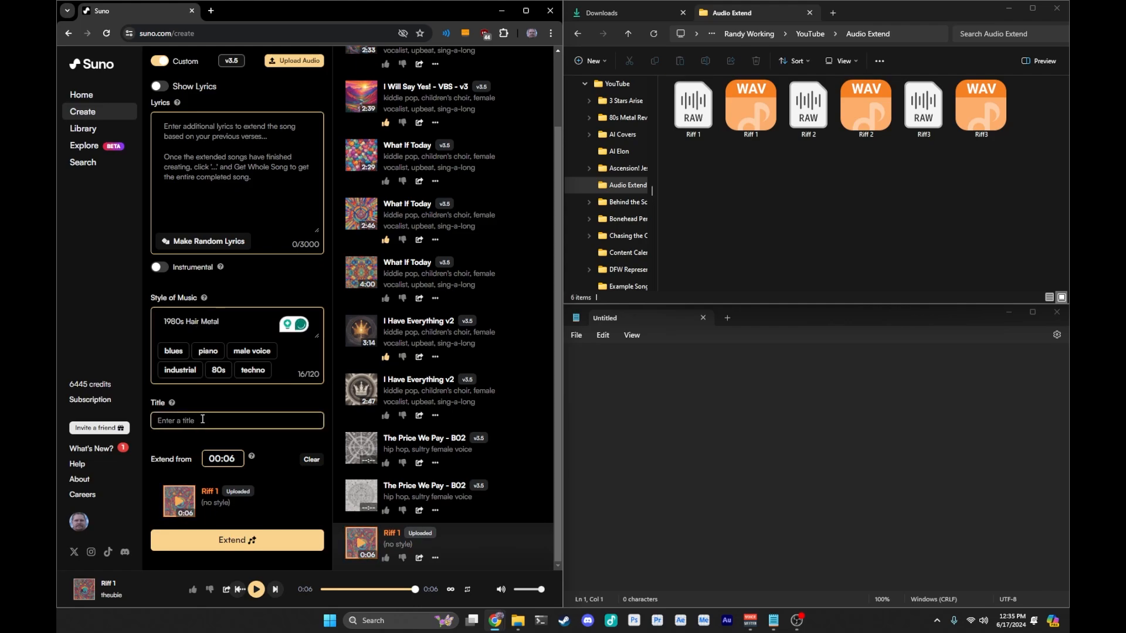
type("Hot Nights")
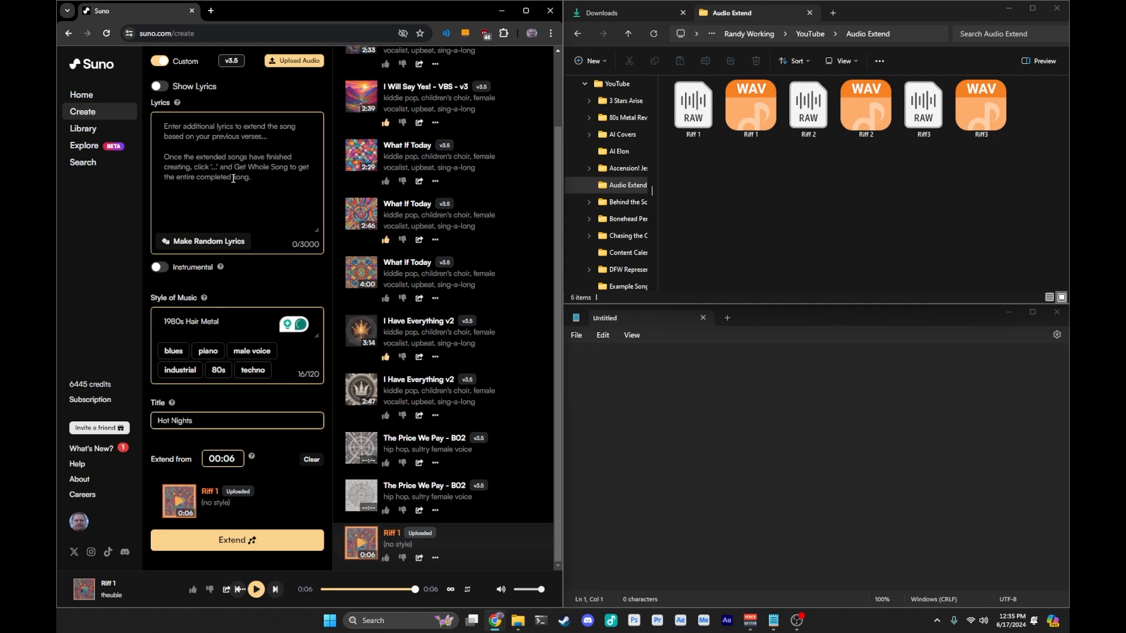
left_click(233, 177)
type("[")
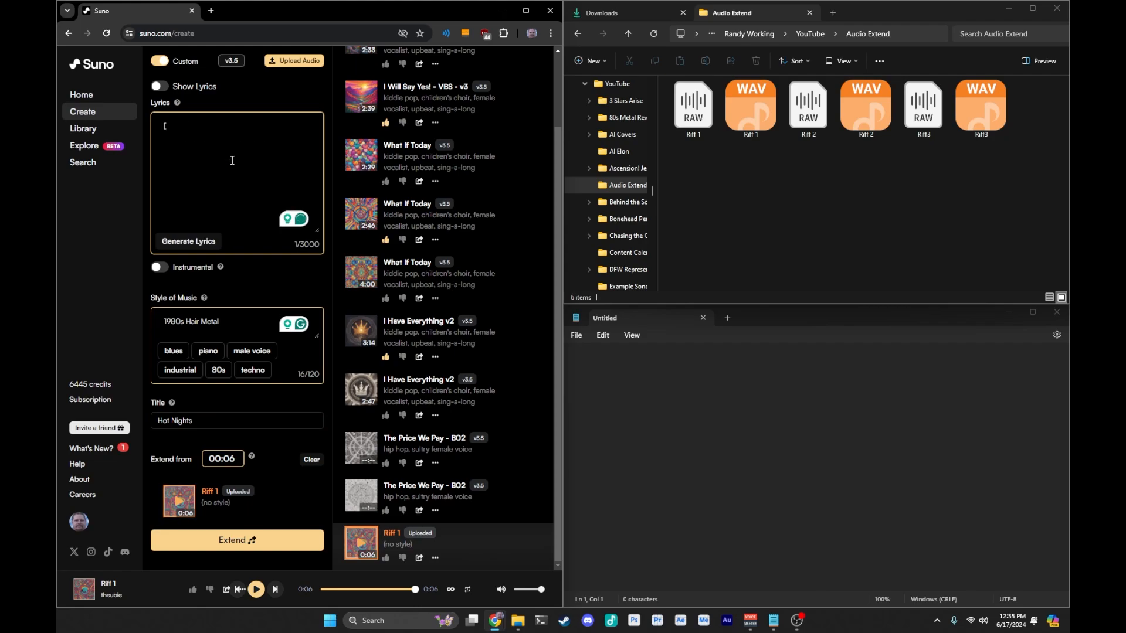
type("Guitar Solo")
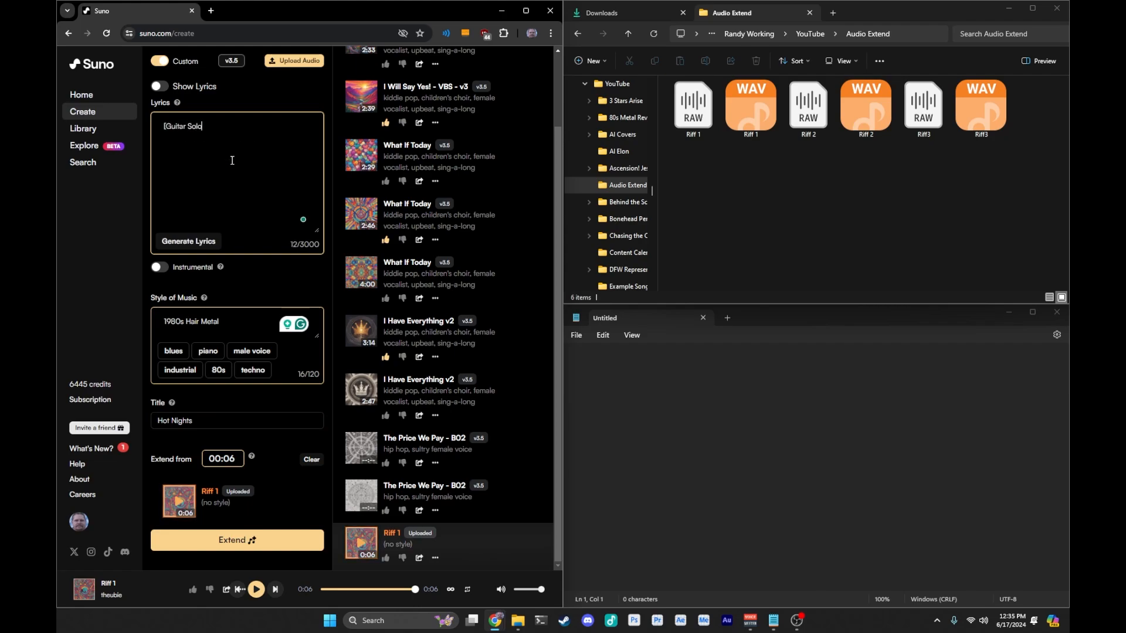
Step: Append "guitar, bass, drums, male vocal" to the style of music
left_click(251, 316)
type(", guita")
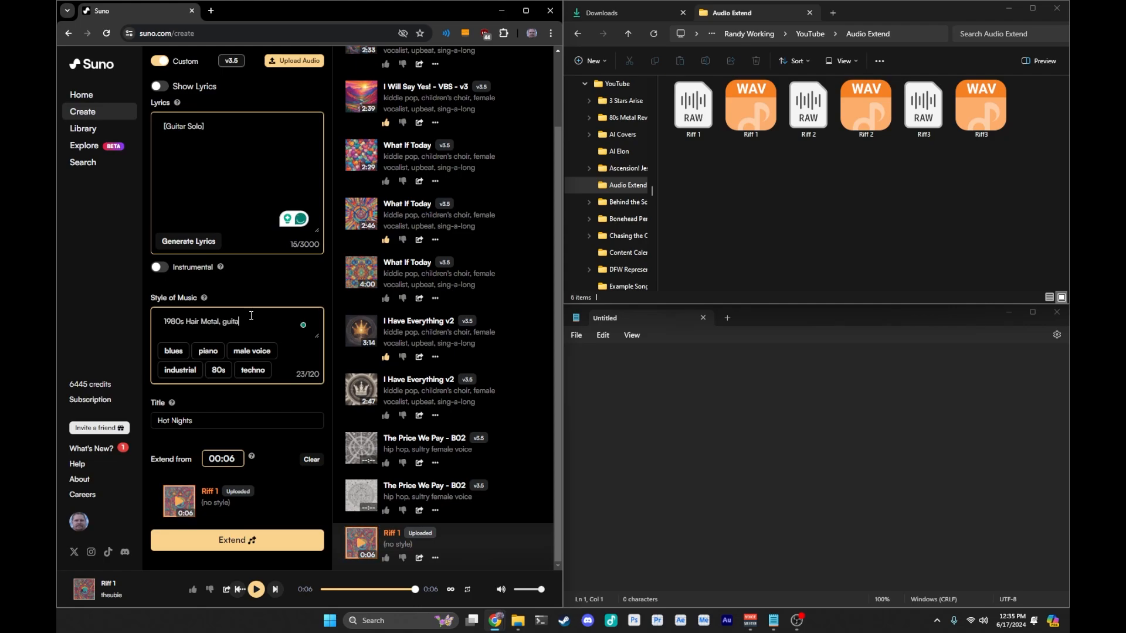
type("r, bass, dru")
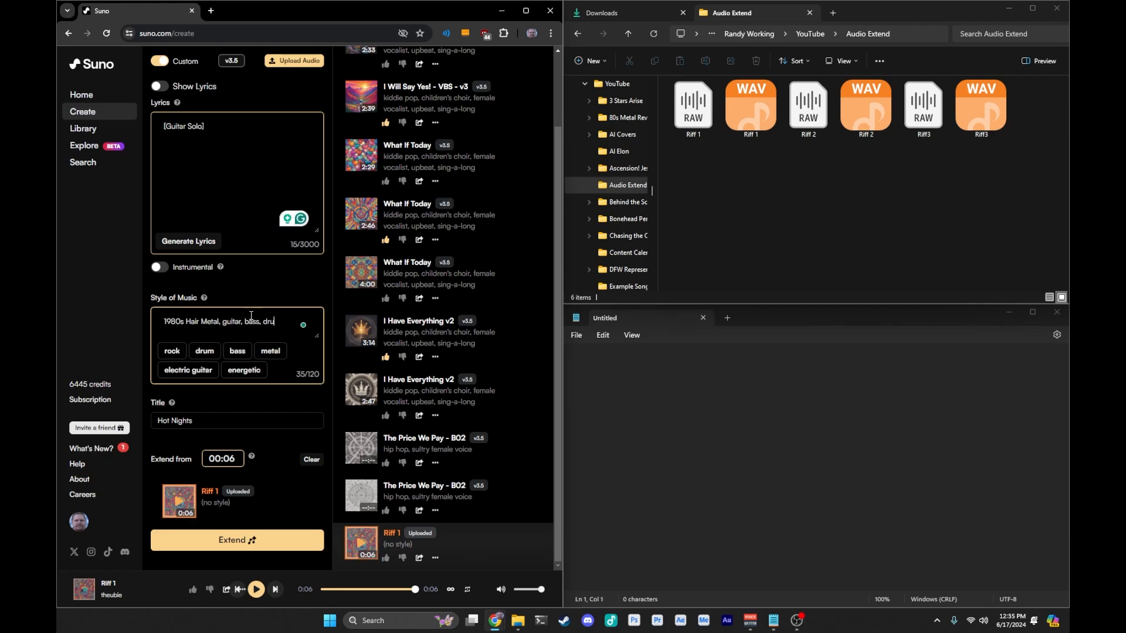
type("ms, ma")
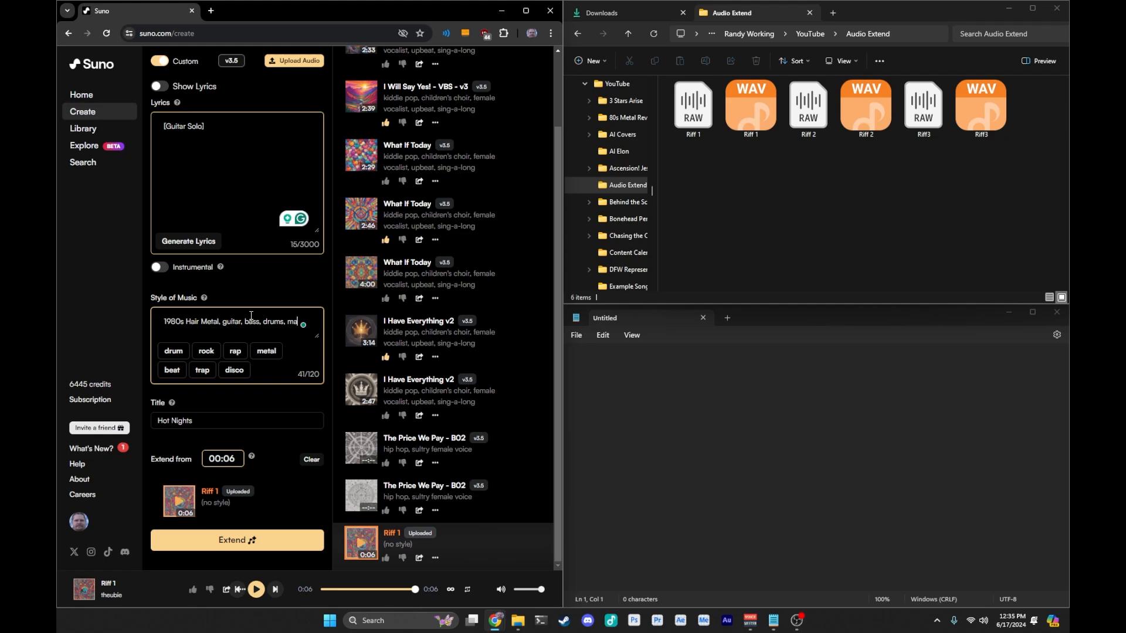
type("le vocal")
Step: Write the [verse] lyrics: "It's rising, Feel the heat / Coming up, off the street / Under the cover of the night / It's time to set this town alight!"
left_click(248, 153)
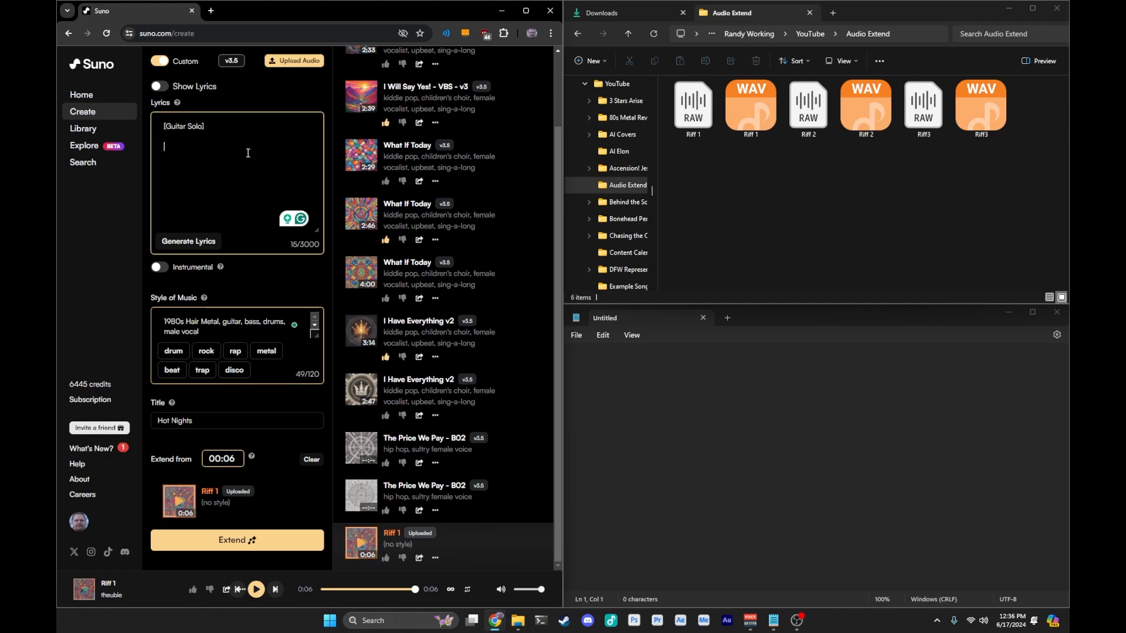
type("[verse]")
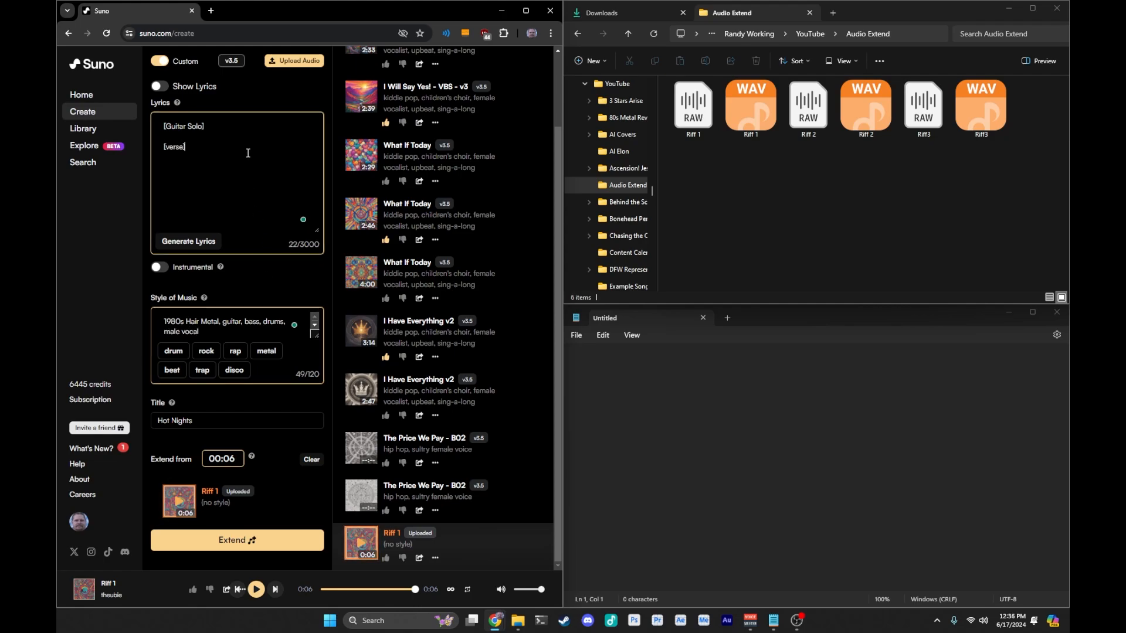
key("Return")
type("It's rising, Feel the heat")
key("Return")
type("Coming up, off the street")
key("Return")
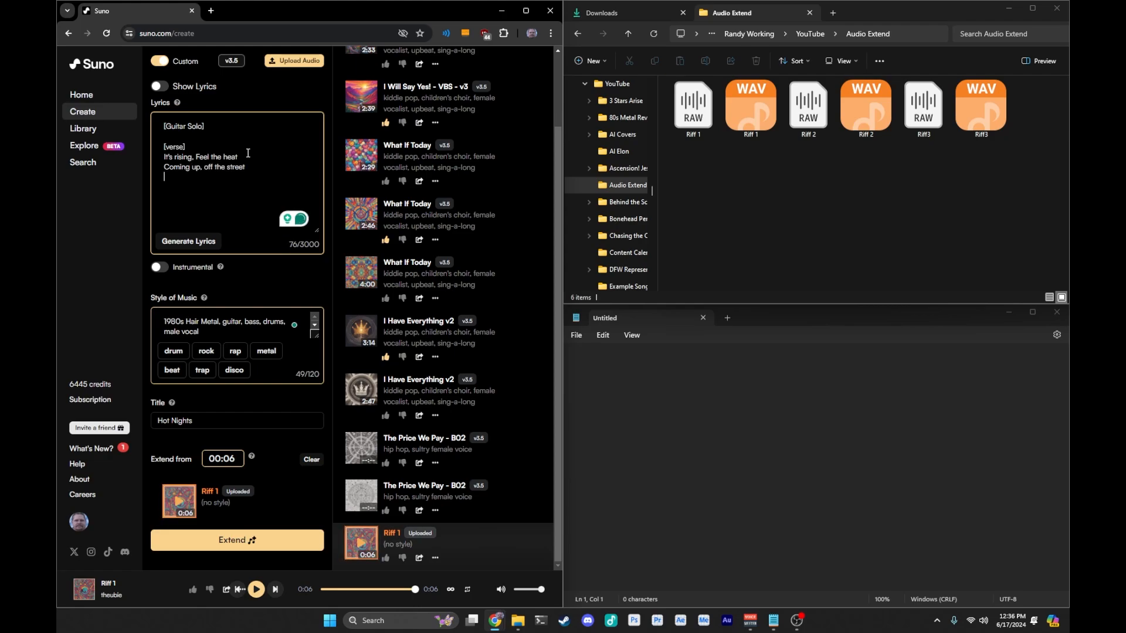
type("Under cover")
type("the cover of the night")
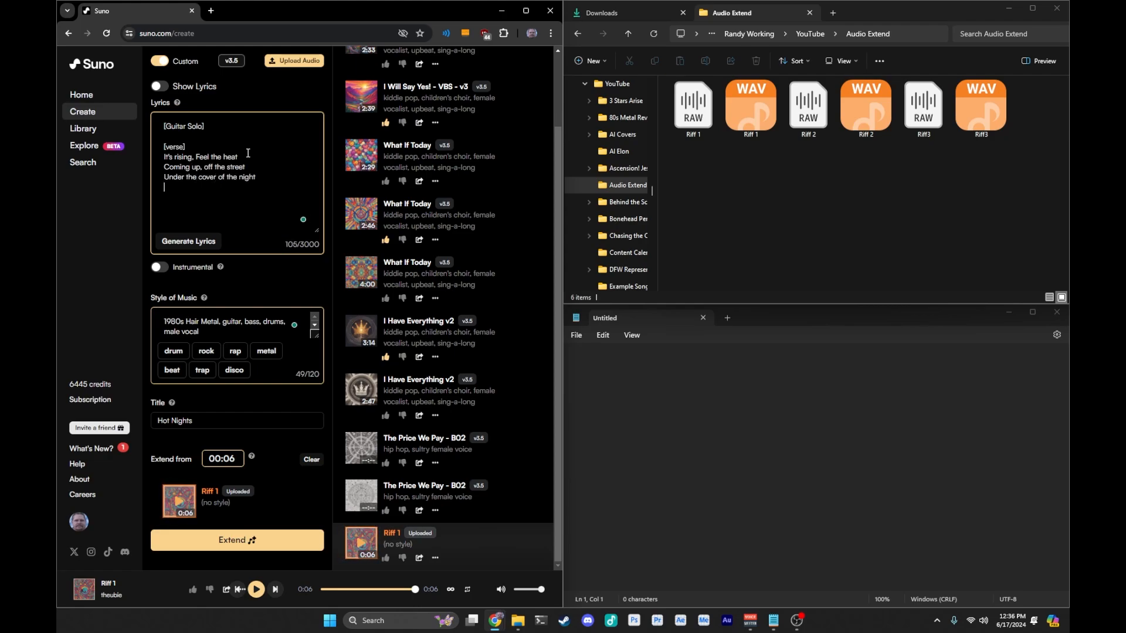
key("Return")
type("It's time to set this town alight!")
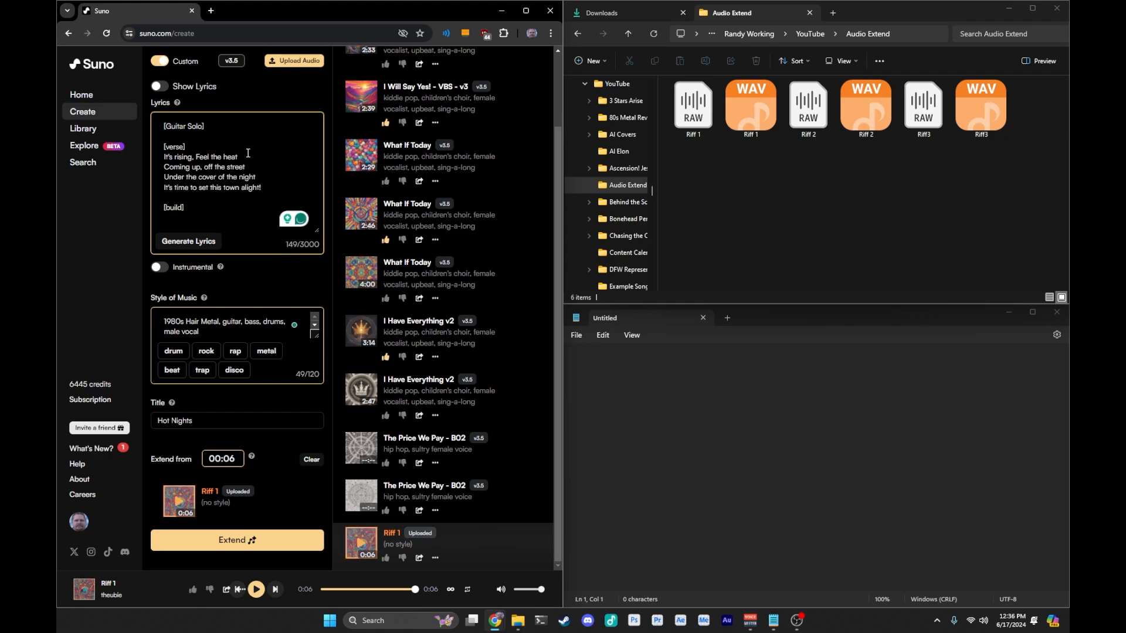
Step: Add a [build] section: "Hear the sound comin' round the bend, / Let's have time of our lives, my friend!"
type("  [build] We're yearing")
key("BackSpace")
key("BackSpace")
key("BackSpace")
key("BackSpace")
key("BackSpace")
key("BackSpace")
key("BackSpace")
key("BackSpace")
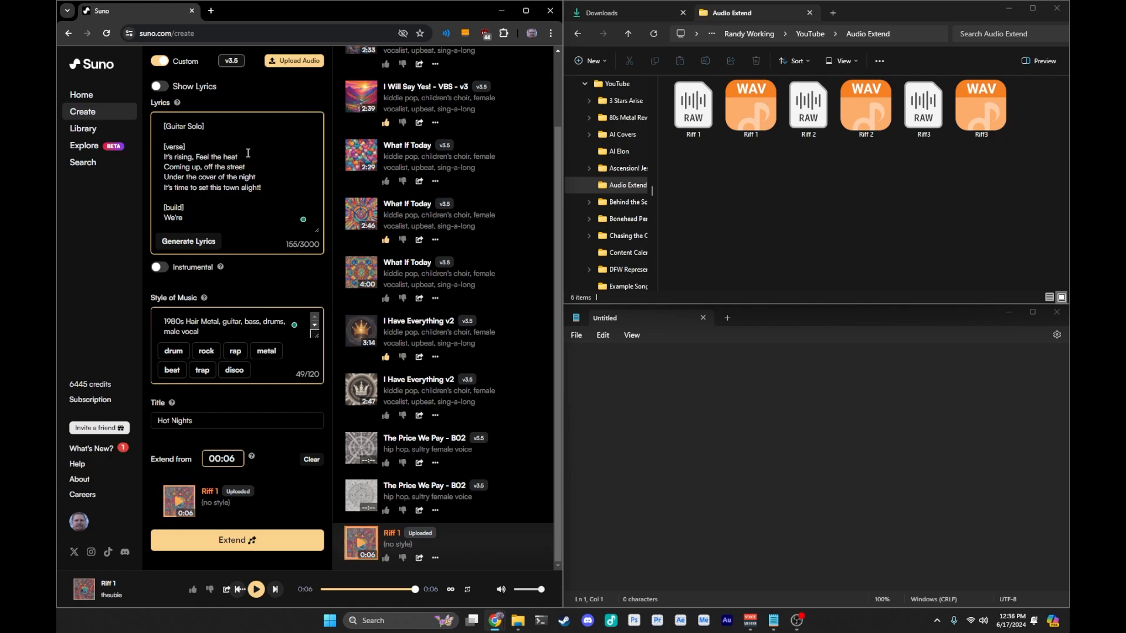
type("Hear the sound comin' round the bend.")
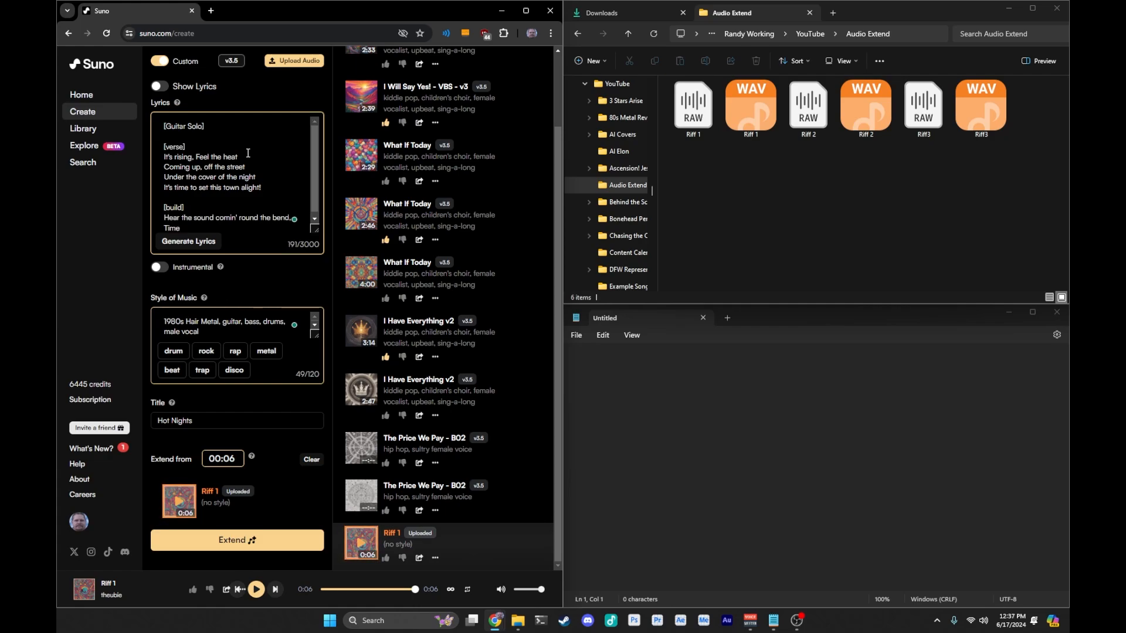
key("Return")
type("Let's ahv")
key("BackSpace")
key("BackSpace")
key("BackSpace")
type("have time of our lives, my friend!")
Step: Start the [chorus]: "Feel the music in your soul / Let your body lose control / Higher and higher until we fly / Seems like we can touch the sky"
key("Return")
key("Return")
type("[chorus]")
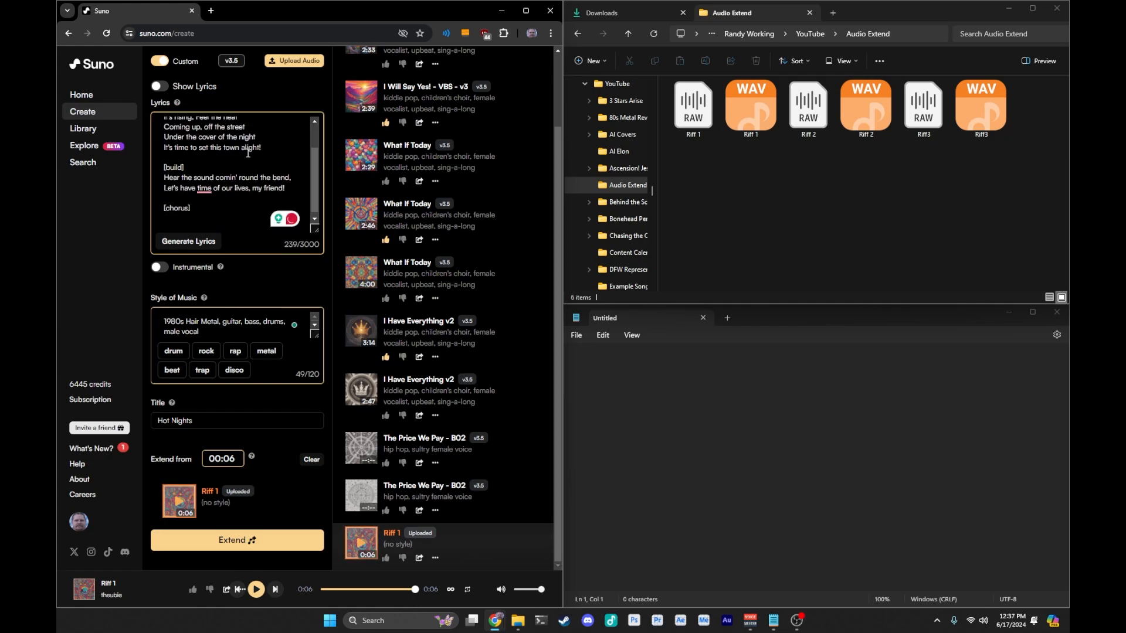
key("Return")
type("FEel the music ")
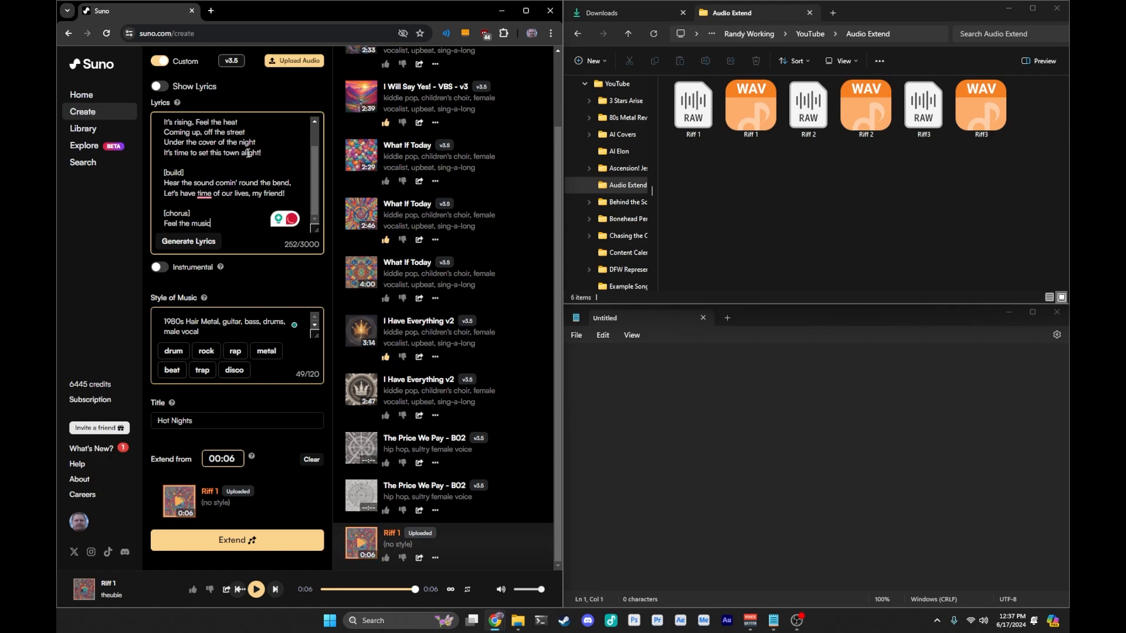
type("in your soul")
key("Return")
type("Let your body lose control")
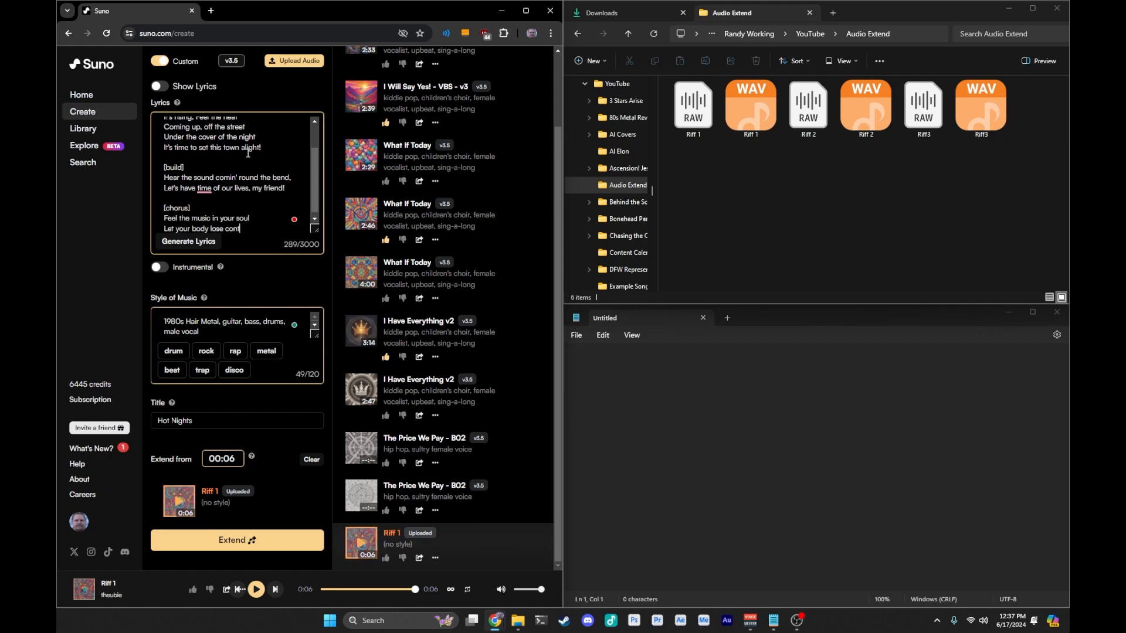
key("Return")
type("Higher and higher until we fly")
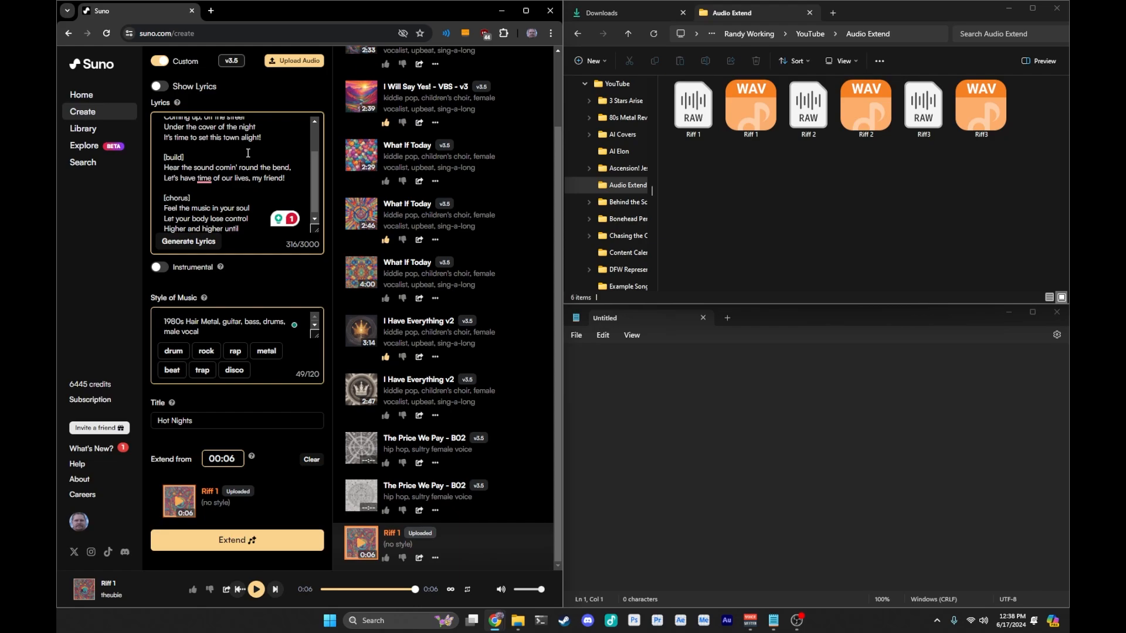
key("Return")
type("Seems like we can touch the sky")
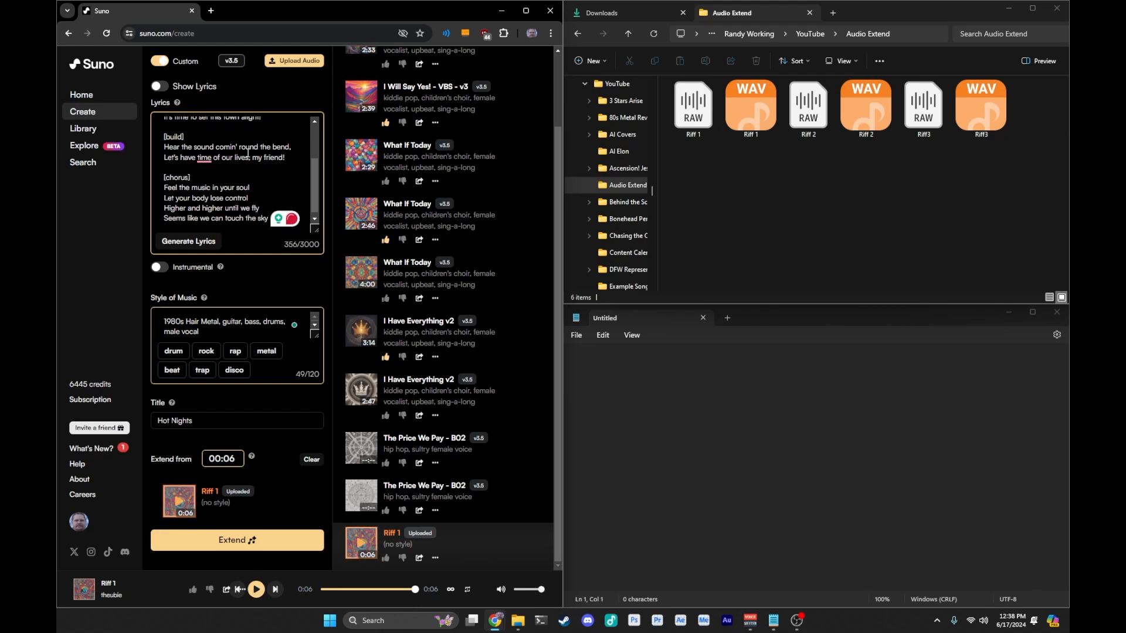
Step: Finish the chorus with "Count it down and hit the lights / Gimme more of those Hot Nights! / (Yeah Hot nights!)"
key("Return")
type("Count it down and hit the lights")
key("Return")
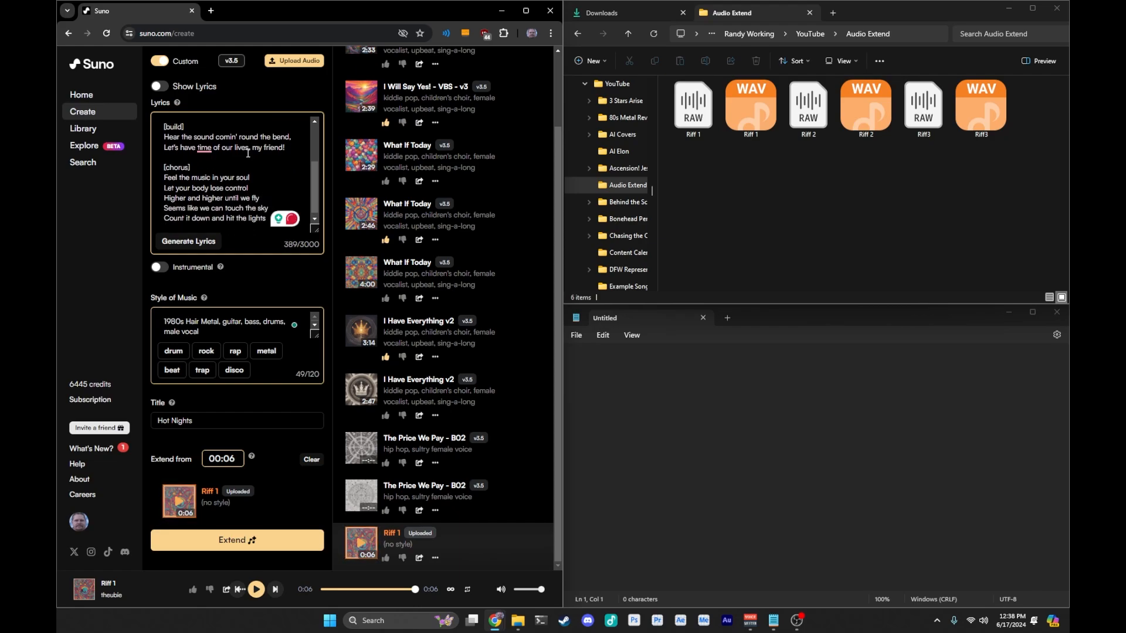
type("Gimme more of those Hot Nights!")
key("Return")
type("(Yeah Hot nights!)")
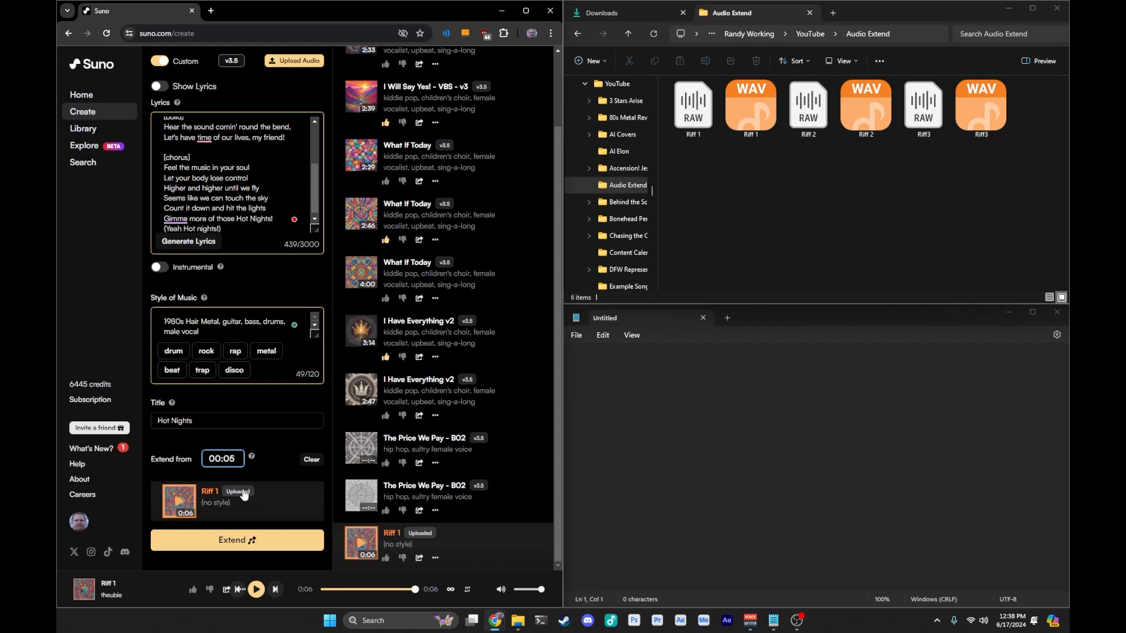
Step: Set Riff 1 to extend from 00:05 and generate the Hot Nights extension
left_click(237, 540)
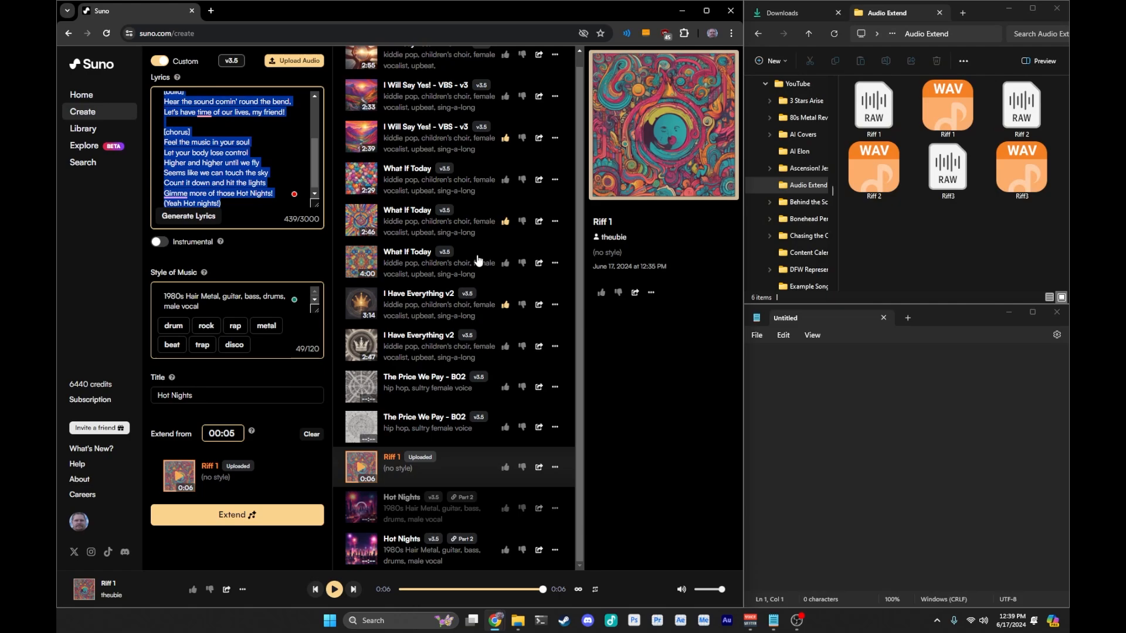
Step: Copy the lyrics into the empty Notepad document under the heading "Hot Nights", and play the generated Hot Nights track in Suno
left_click(837, 357)
type("Hot Nights")
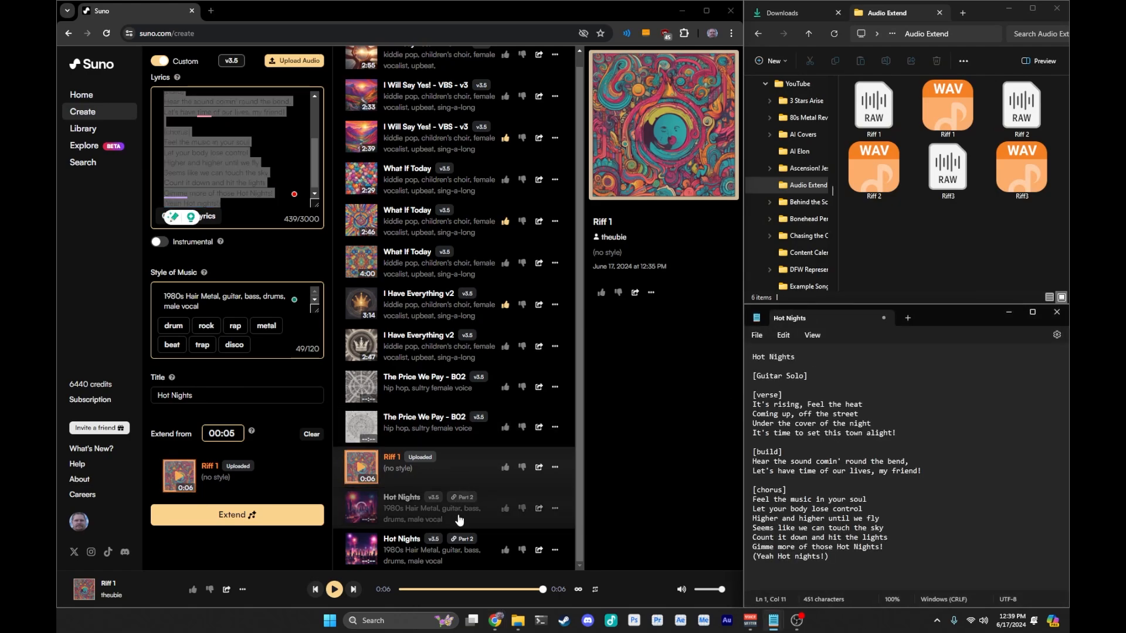
left_click(377, 555)
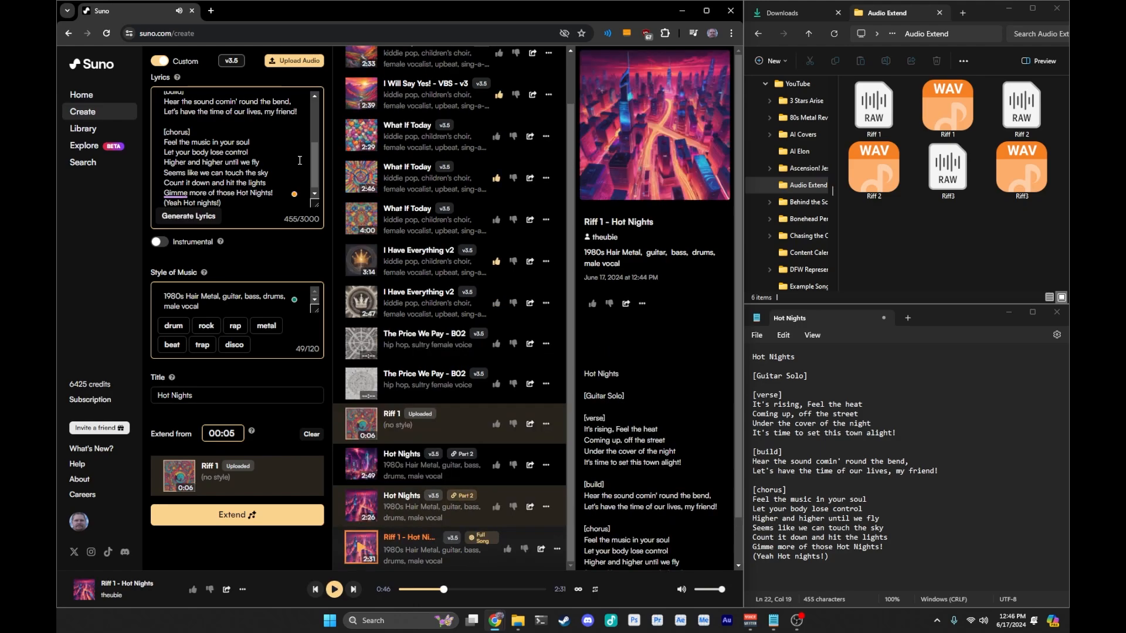
Step: Upload Riff 2.wav from the Audio Extend folder on the device as a new audio clip
left_click(295, 60)
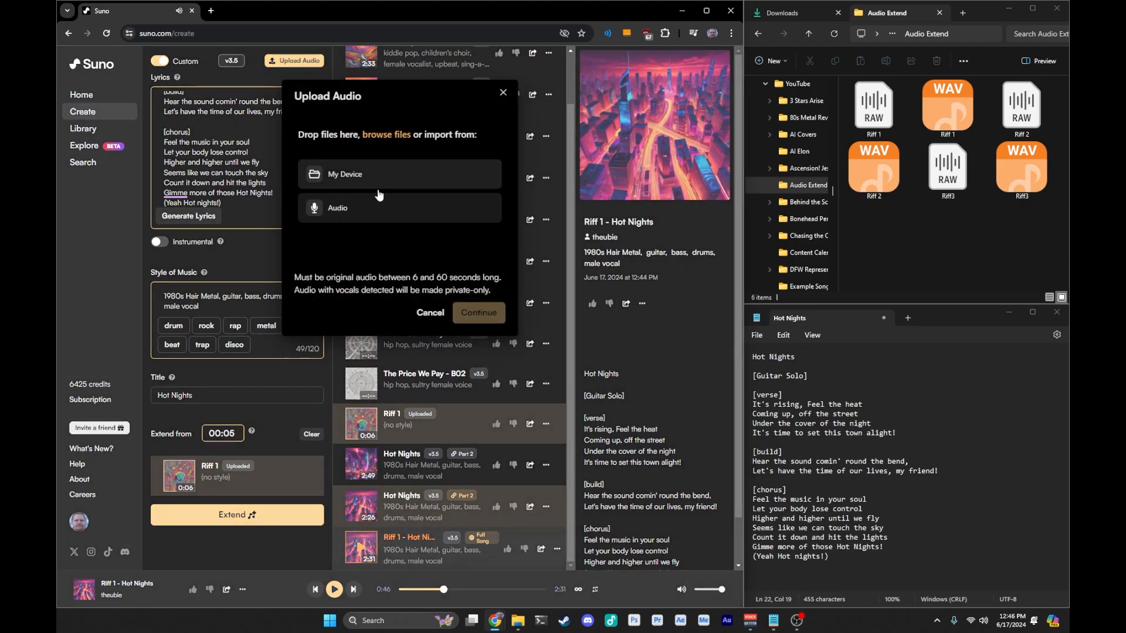
left_click(363, 175)
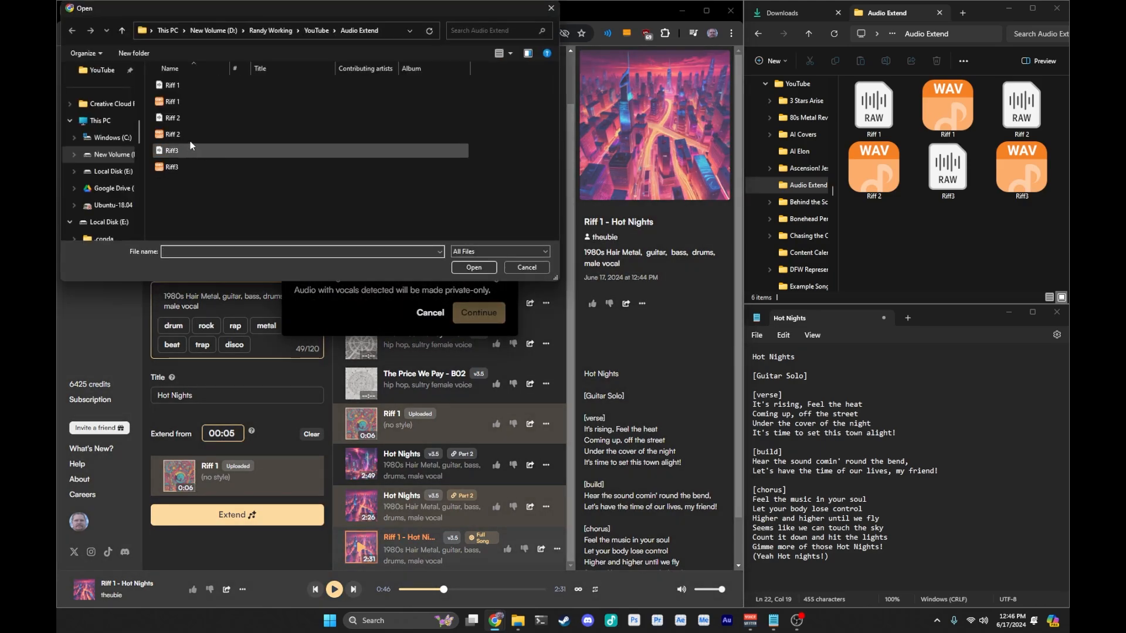
left_click(169, 136)
double_click(169, 136)
left_click(380, 254)
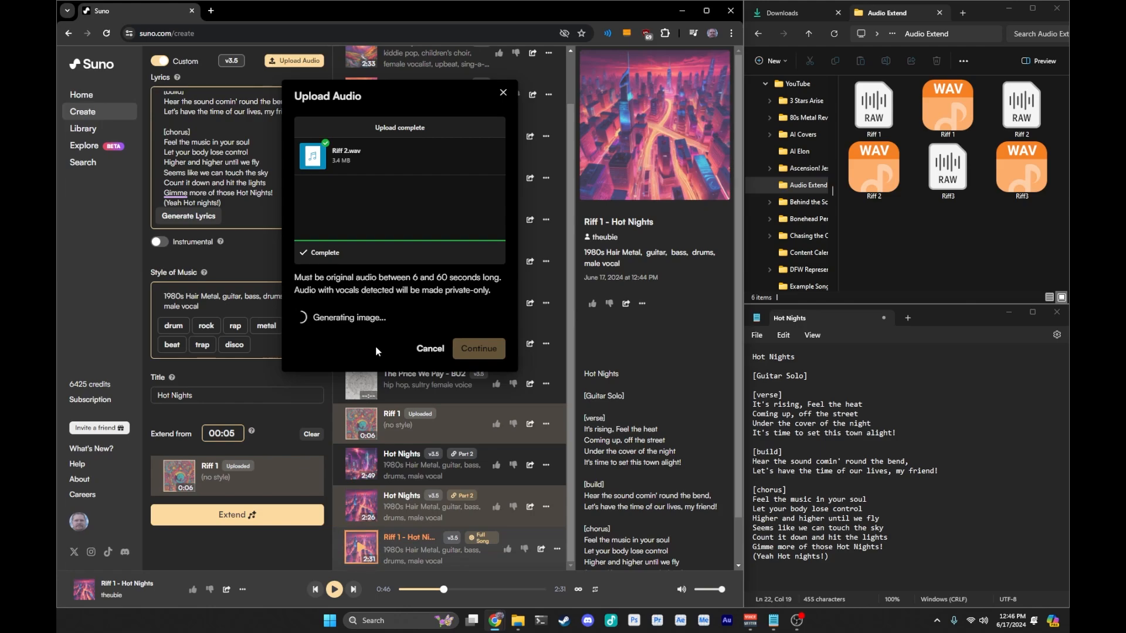
left_click(479, 370)
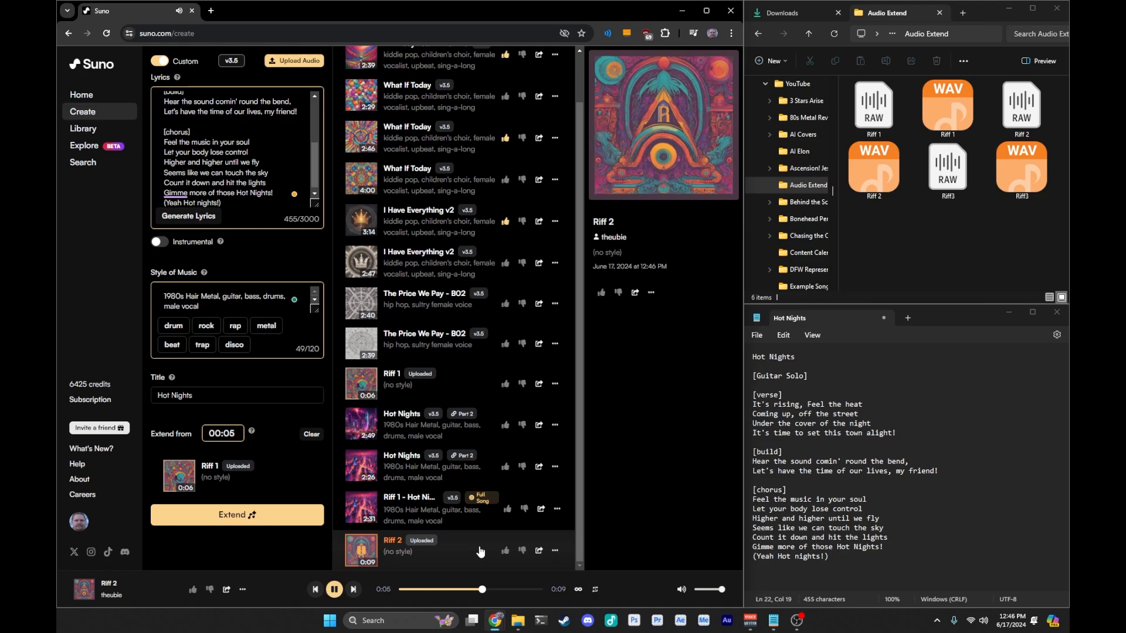
Step: Set up an instrumental extension of Riff 2 with the style "acoustic ballad, folk, pop, acoustic, bass, piano, keyboard, drum"
left_click(555, 550)
left_click(634, 482)
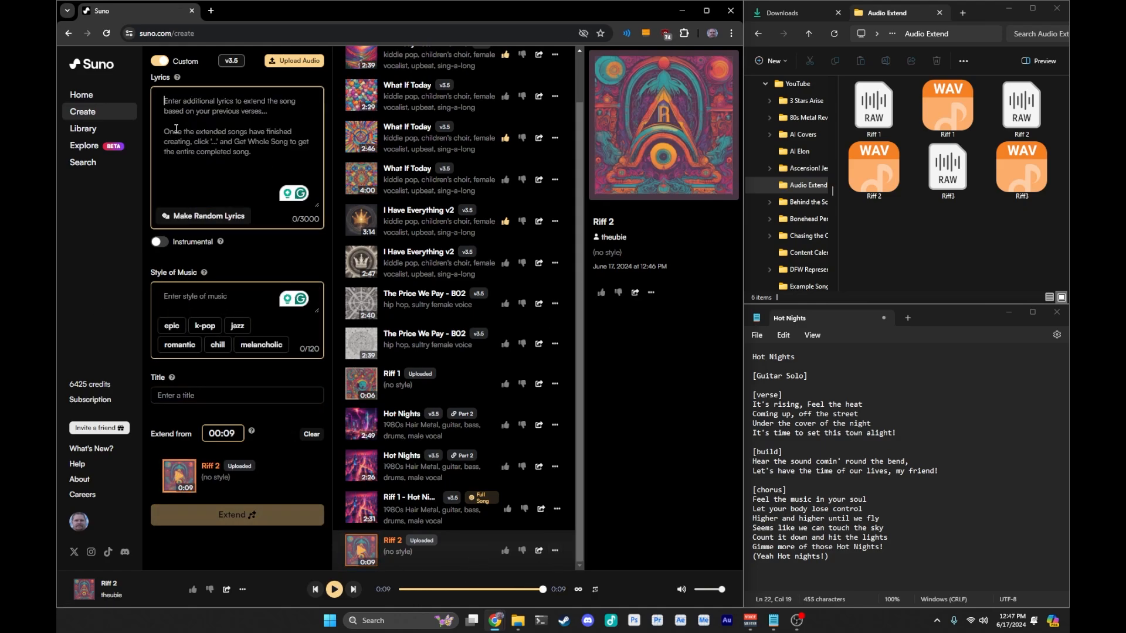
left_click(159, 242)
type("acoustic ballad, folk, pop, ")
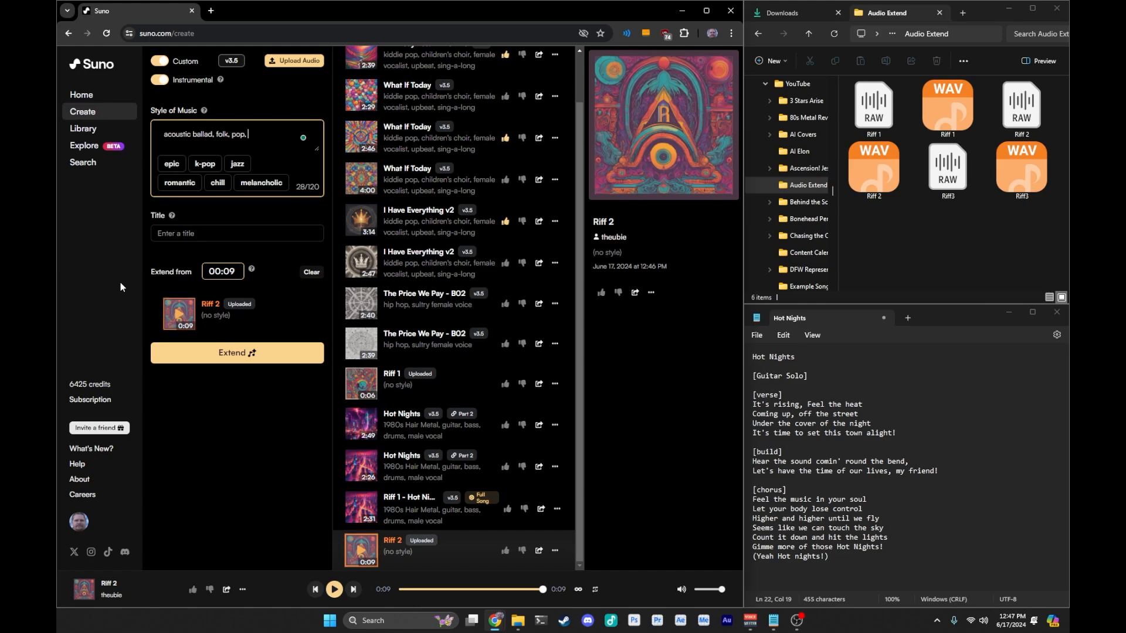
type("acoustic, bass, piano, drums")
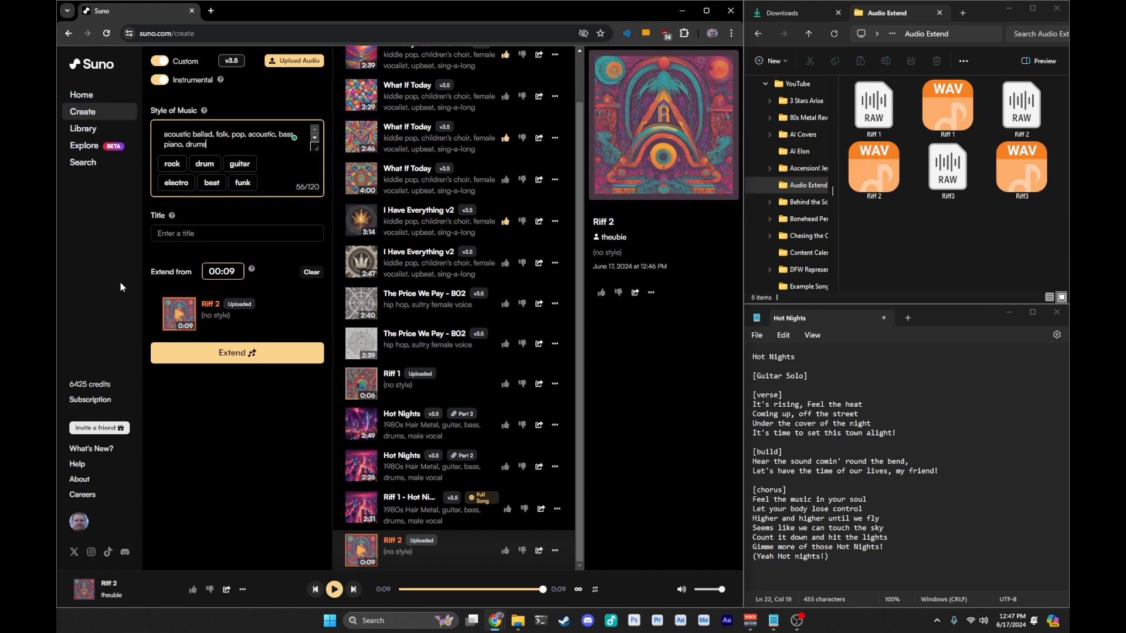
key("BackSpace")
key("BackSpace")
key("BackSpace")
key("BackSpace")
key("BackSpace")
type("keyboard, drum")
Step: Title the Riff 2 extension "Sunday Afternoon" and generate it from 00:09
left_click(221, 234)
type("Sunday Afternoon")
left_click(238, 353)
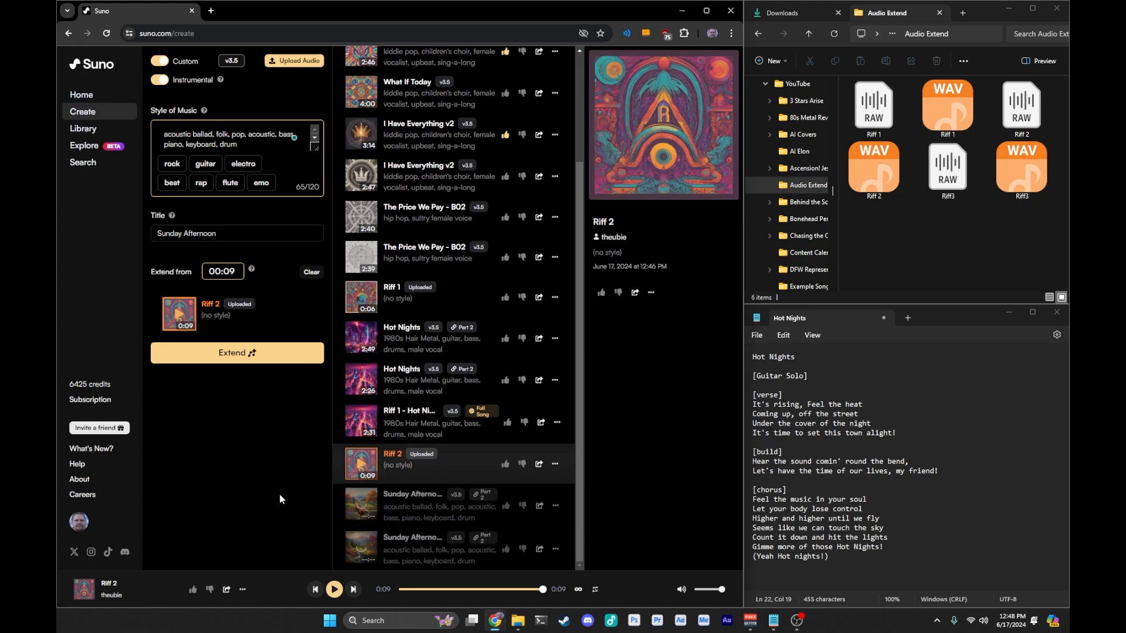
left_click(334, 589)
Step: Upload Riff3.wav from the Audio Extend folder on the device as a new audio clip and play it
left_click(294, 61)
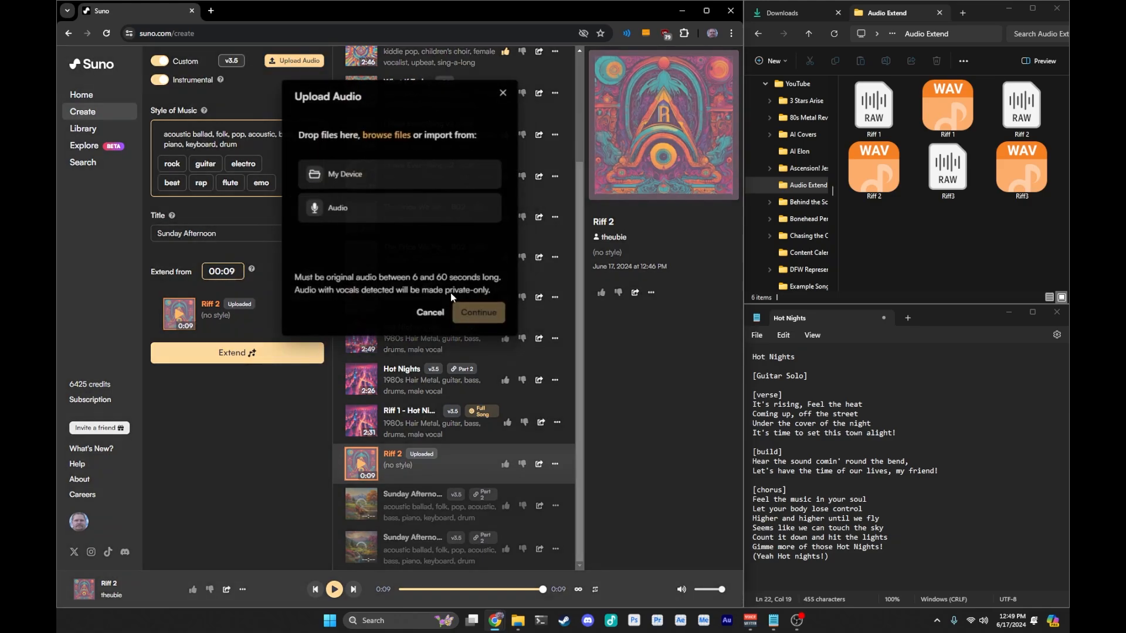
left_click(344, 174)
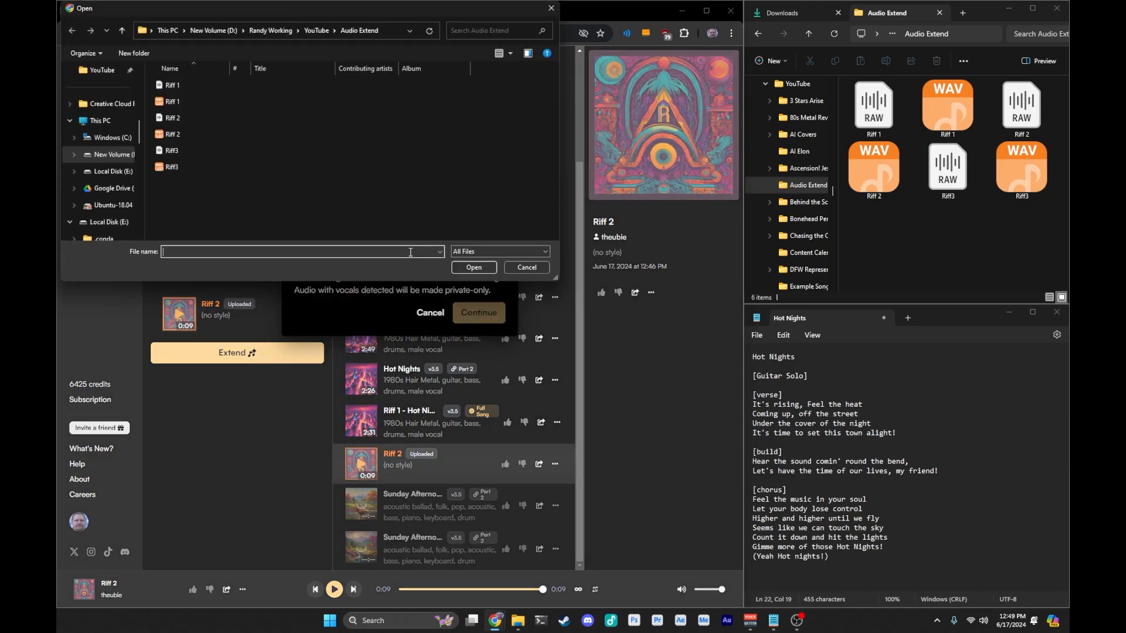
double_click(171, 166)
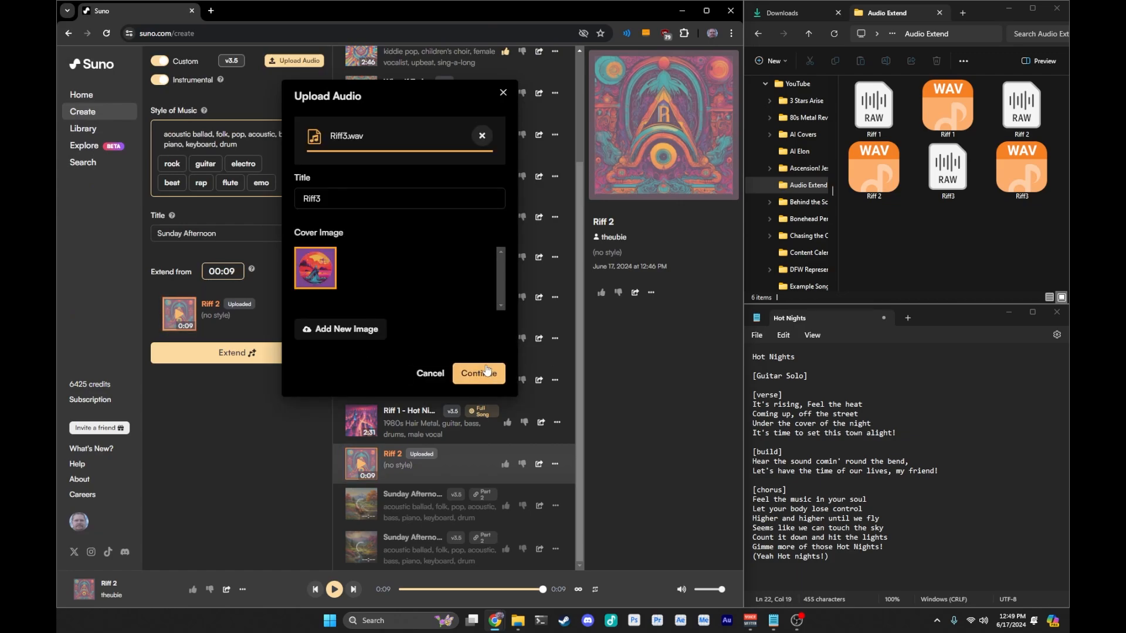
left_click(478, 373)
left_click(361, 550)
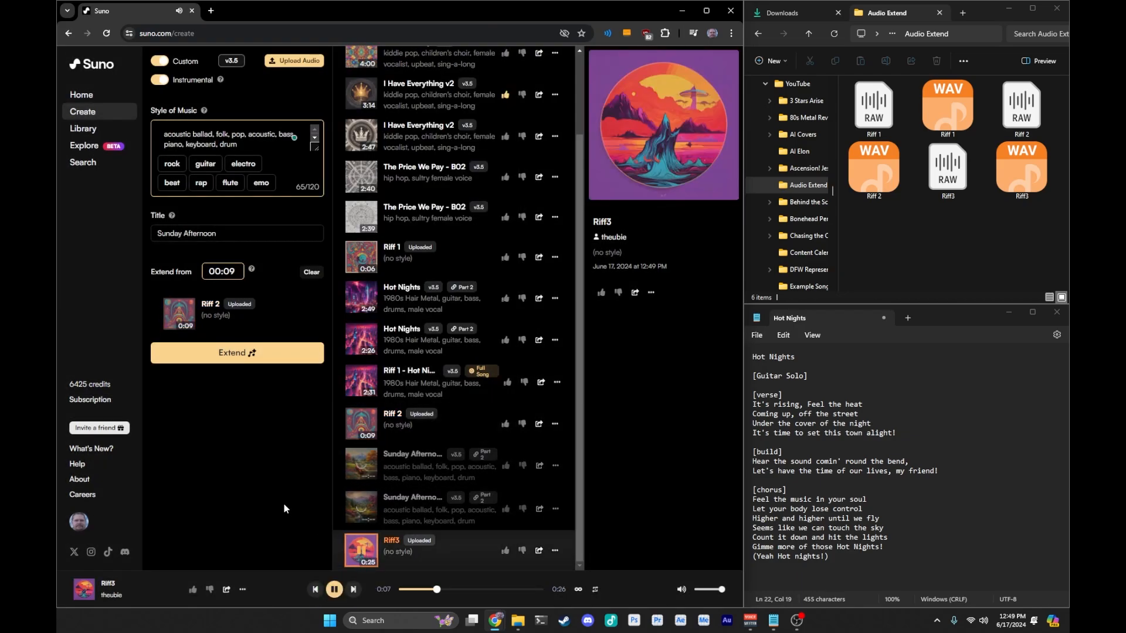
Step: Create a new Notepad document titled "Desperate Times" with a [verse] reading "Law's hot on my tail, / Wandering down this lonely trail"
left_click(907, 318)
type("Desperate Times")
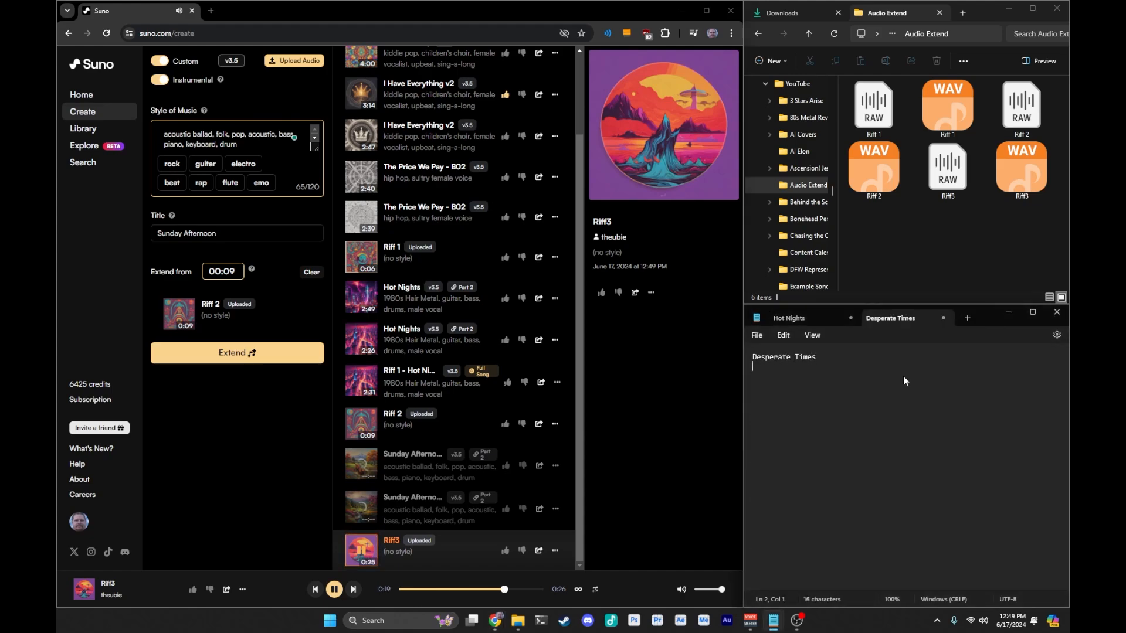
key("Return")
key("Return")
type("[verse]")
key("Return")
type("Law's hot on my tail,")
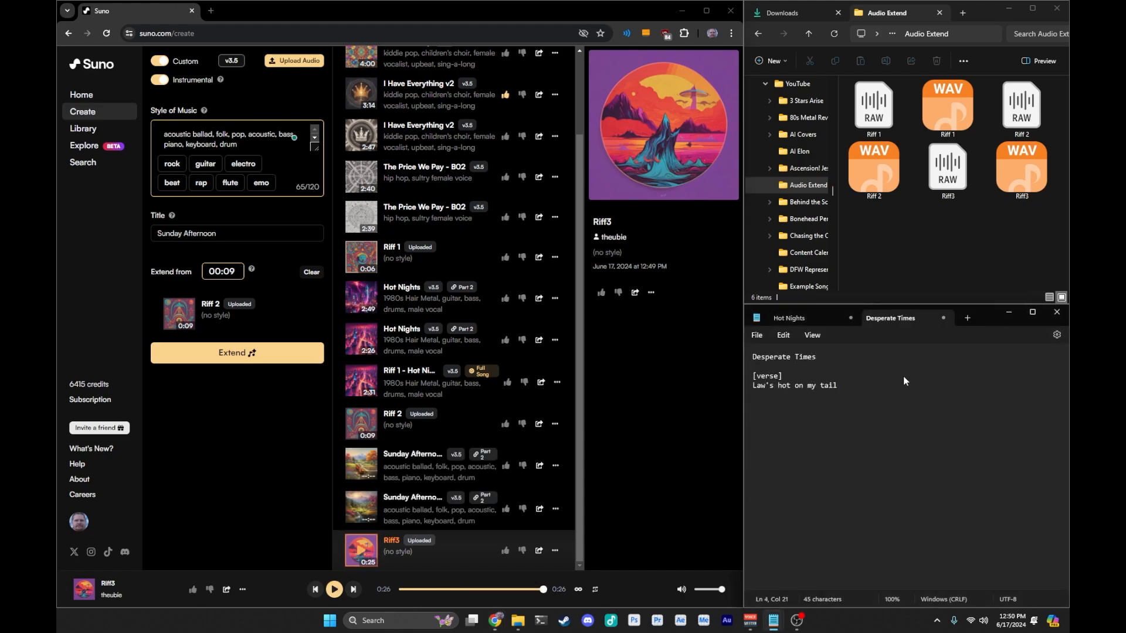
key("Return")
type("Wandering down this lonely trail")
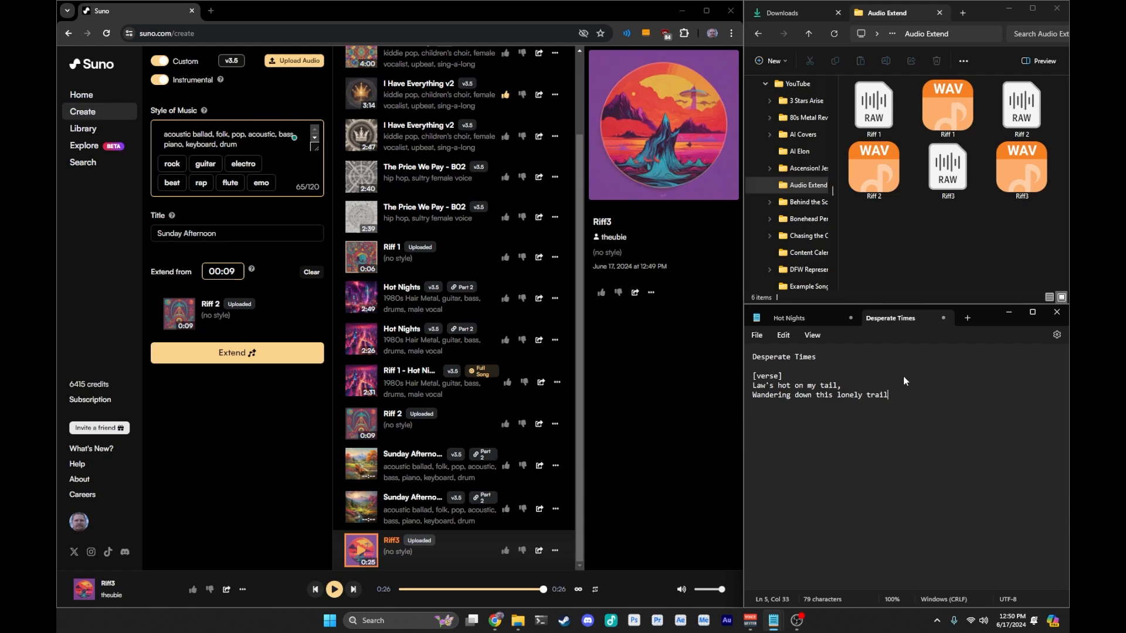
Step: Change the first verse line to "Runnin hard, Law's hot on my tail" and play the second Sunday Afternoon track in Suno
key("Up")
key("BackSpace")
type("Runnin")
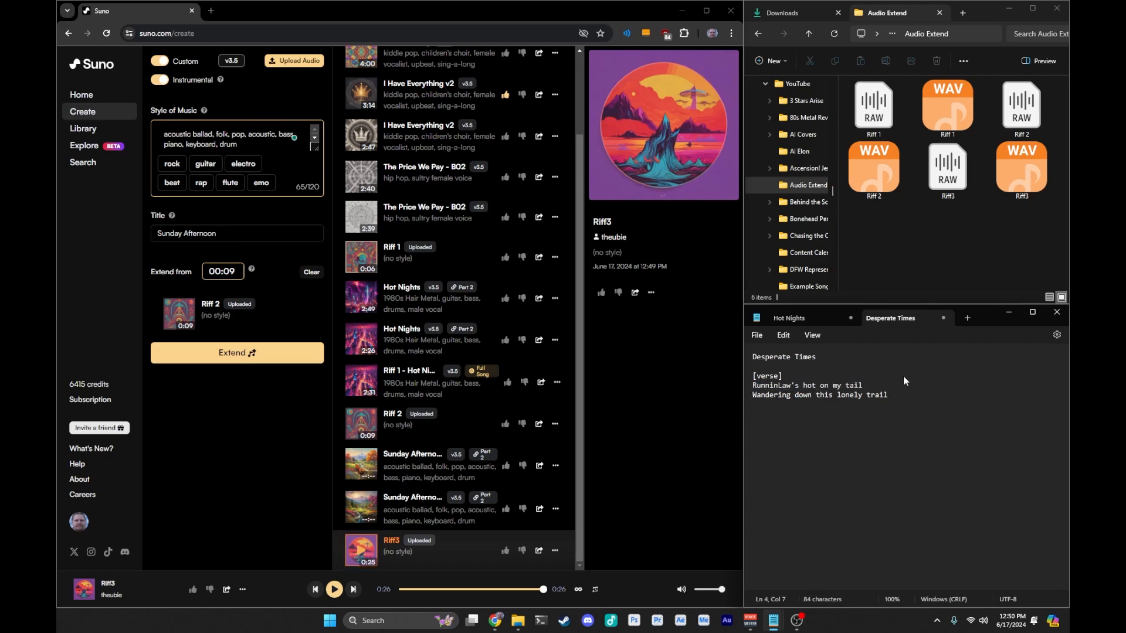
type(" hard,")
left_click(695, 470)
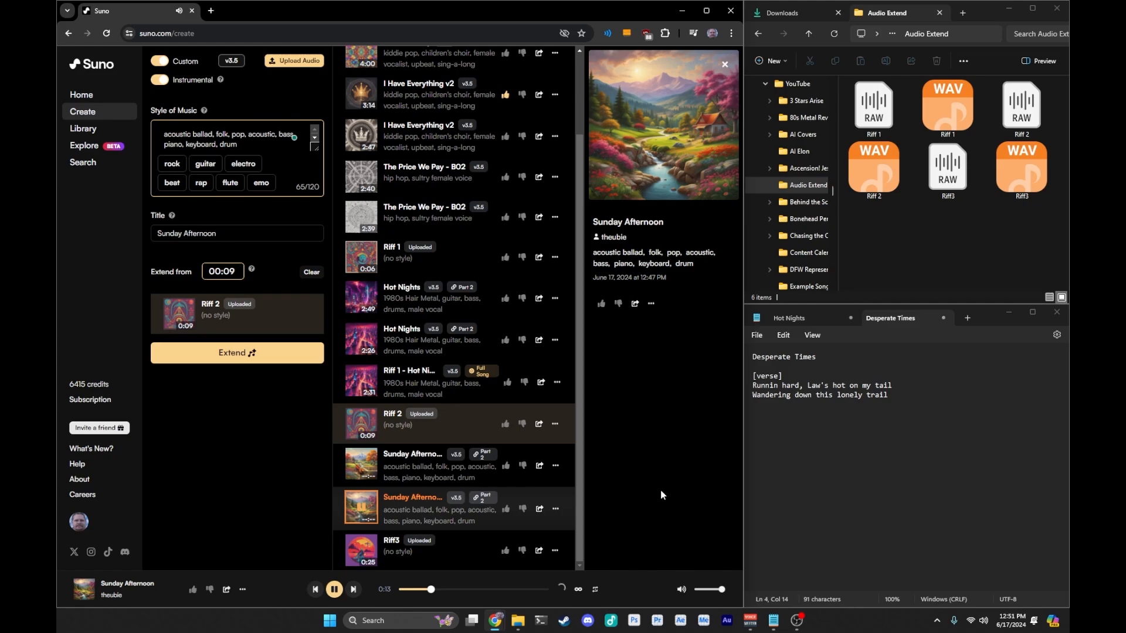
Step: Add the third verse line "Always lookin' over my shoulder" to the Desperate Times lyrics in Notepad
left_click(878, 479)
key("Return")
type("Always lookin' over my shoulder")
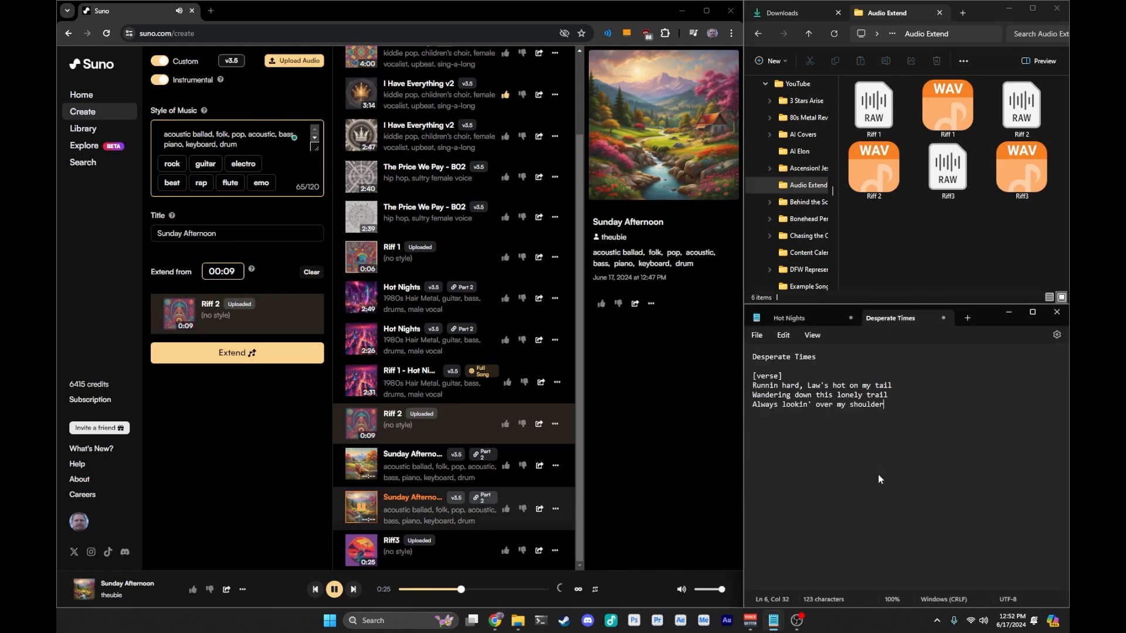
key("Return")
type("Never time to rest,")
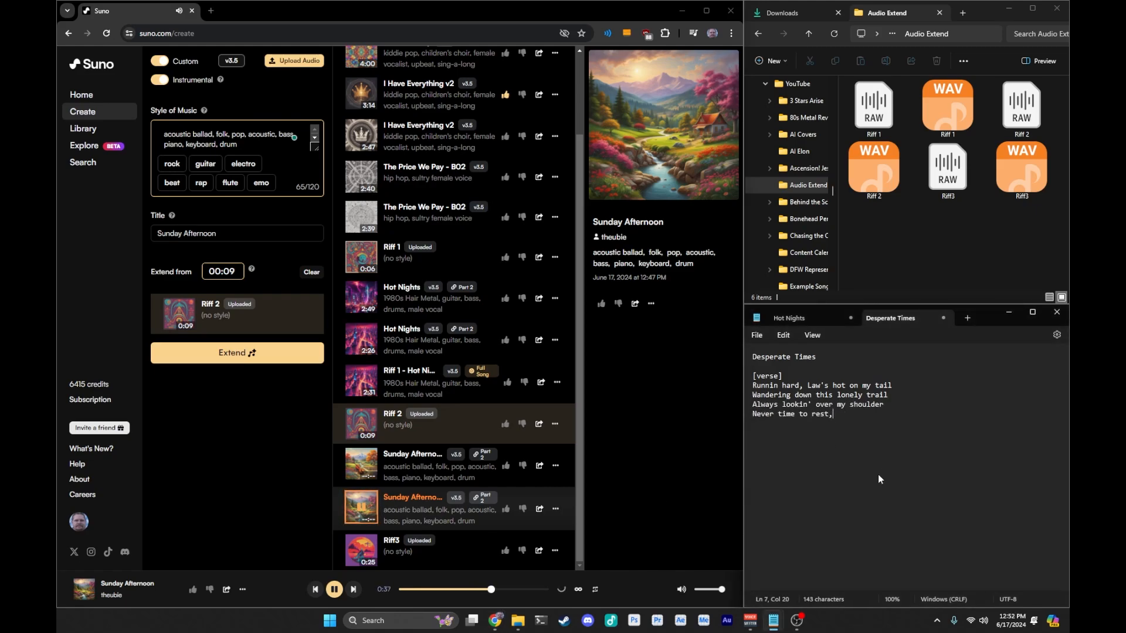
key("BackSpace")
key("BackSpace")
key("BackSpace")
key("BackSpace")
key("BackSpace")
key("BackSpace")
key("BackSpace")
key("BackSpace")
key("BackSpace")
key("BackSpace")
key("BackSpace")
key("BackSpace")
key("BackSpace")
key("BackSpace")
key("BackSpace")
key("BackSpace")
key("BackSpace")
key("BackSpace")
key("BackSpace")
Step: Finish the verse with "Won't have a chance to ever get older" and start the [pre-chorus] with "My life is lived at the end of a gun"
type("Won't have a chance to ever get older")
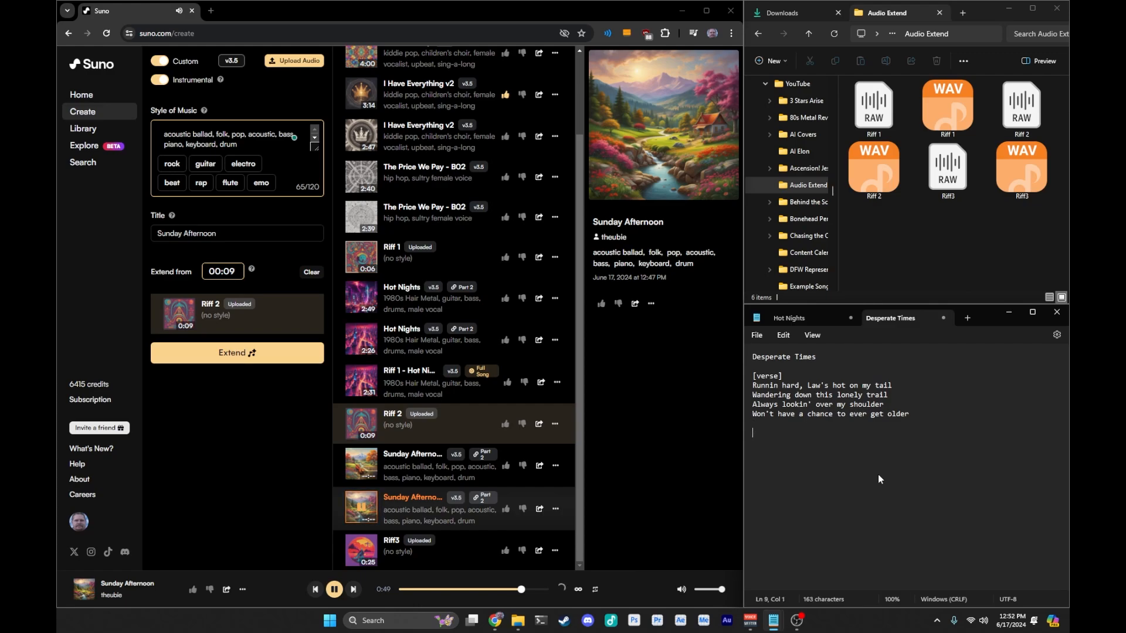
key("Return")
key("Return")
type("[pre-chorus]")
key("Return")
type("My life is lived at the end of a gun")
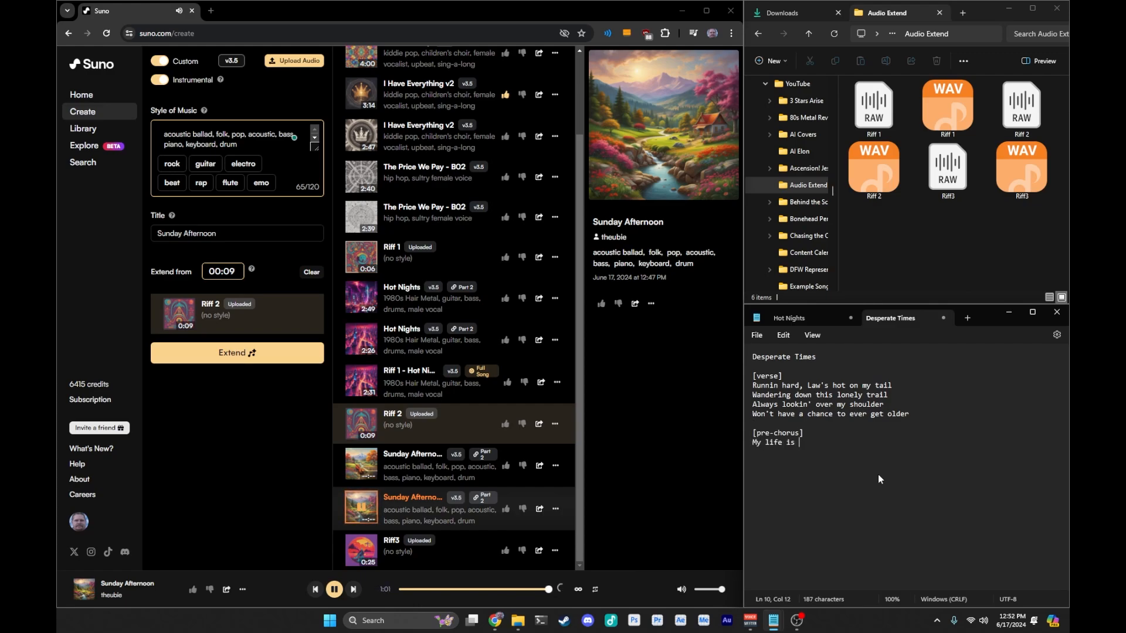
Step: End the pre-chorus with "It's no wonder I'm always on the run" and open the [chorus] with "In the middle of desperate times"
key("Return")
type("It's no wonder I'm always on the run")
key("Return")
key("Return")
type("[chorus]")
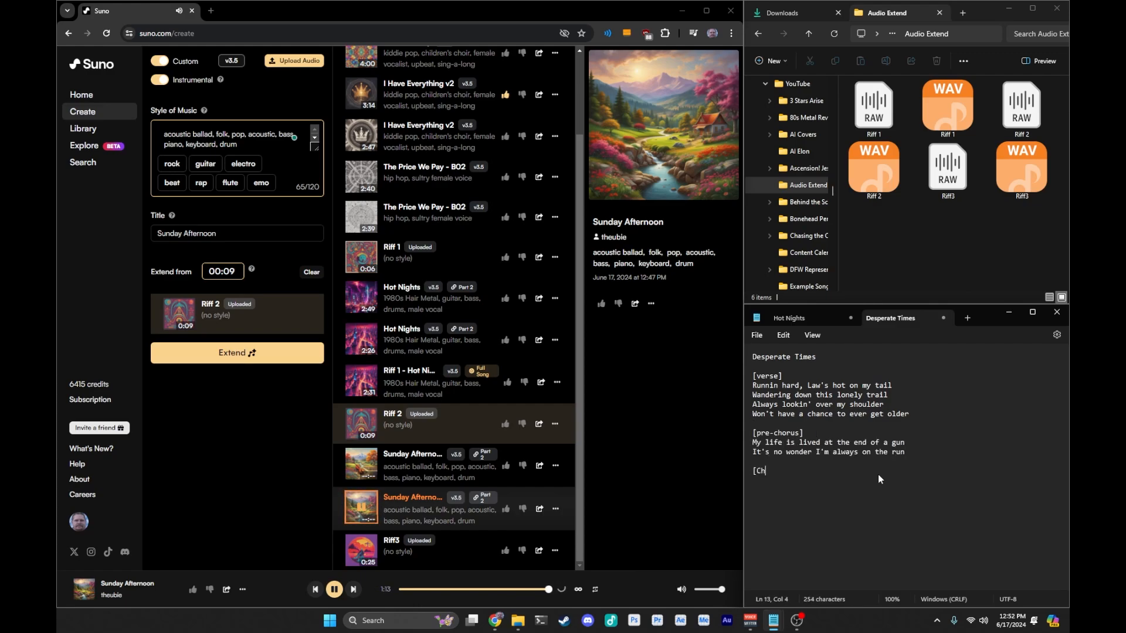
key("Return")
type("In the middle of desperate times ")
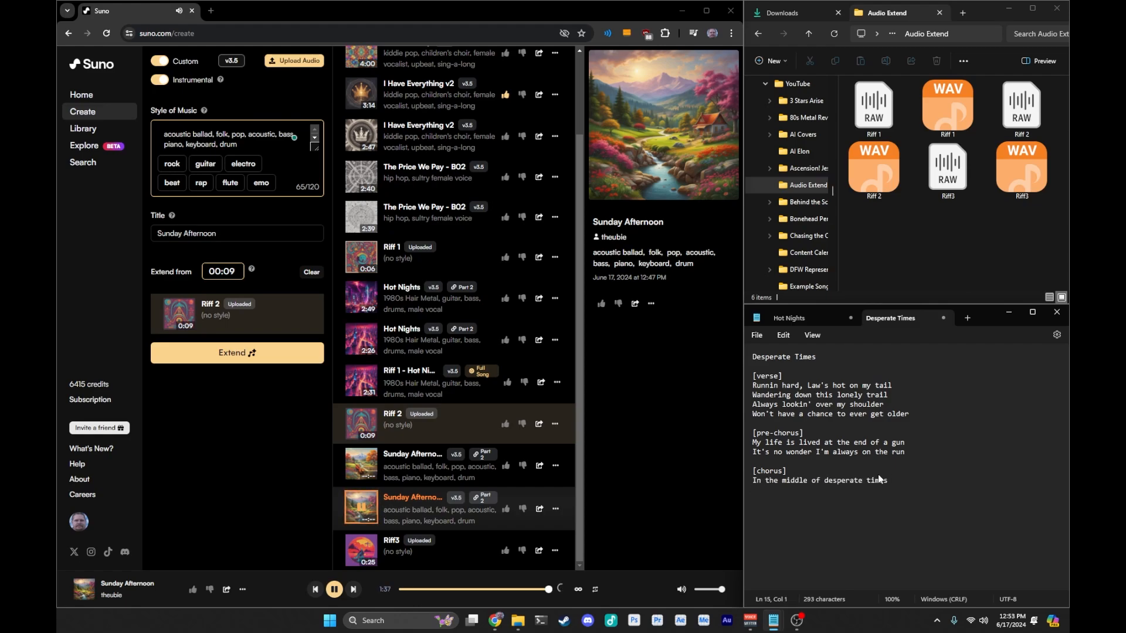
Step: Continue the chorus with "Gonna have to pay for my crimes / Didn't have a dime to my name / this pistol is my claim to fame"
type("Gonna have to pay for my crimes")
key("Return")
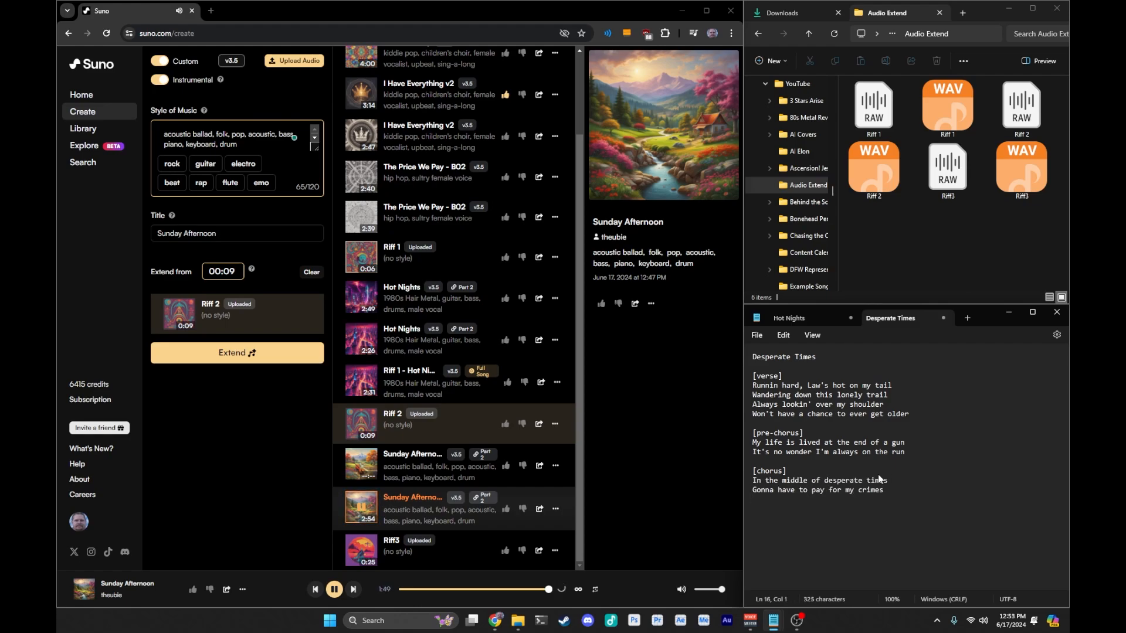
type("Didn't have a dime to my name")
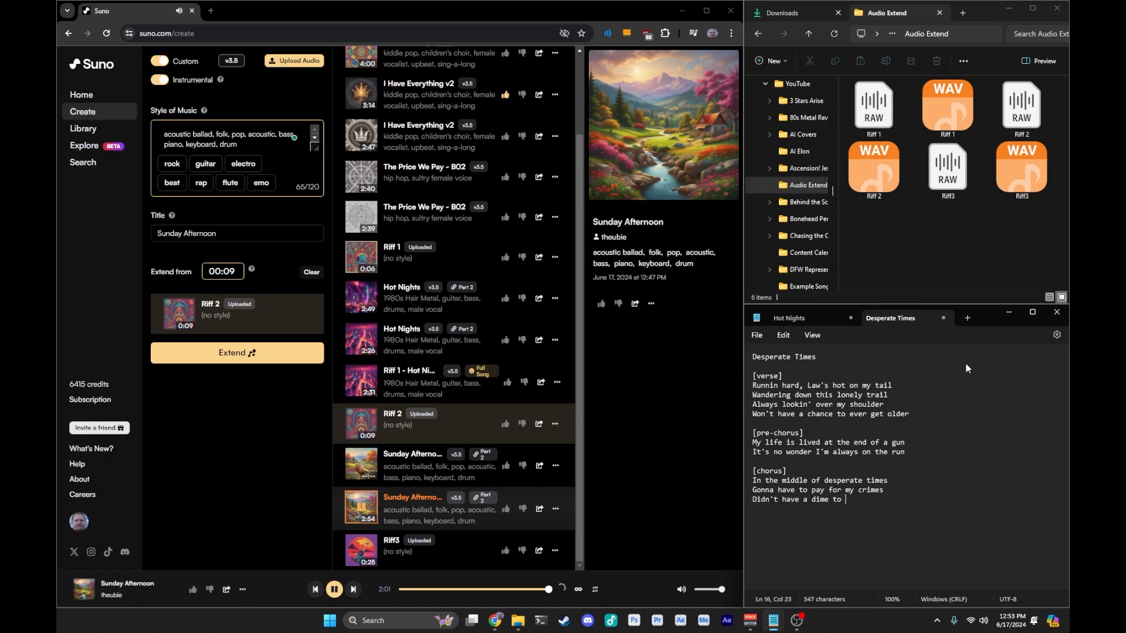
key("Return")
type("this pistol is my claim to fame")
key("Return")
Step: Get the whole song for the second Sunday Afternoon extension in Suno
left_click(556, 487)
scroll(555, 486, "down", 1)
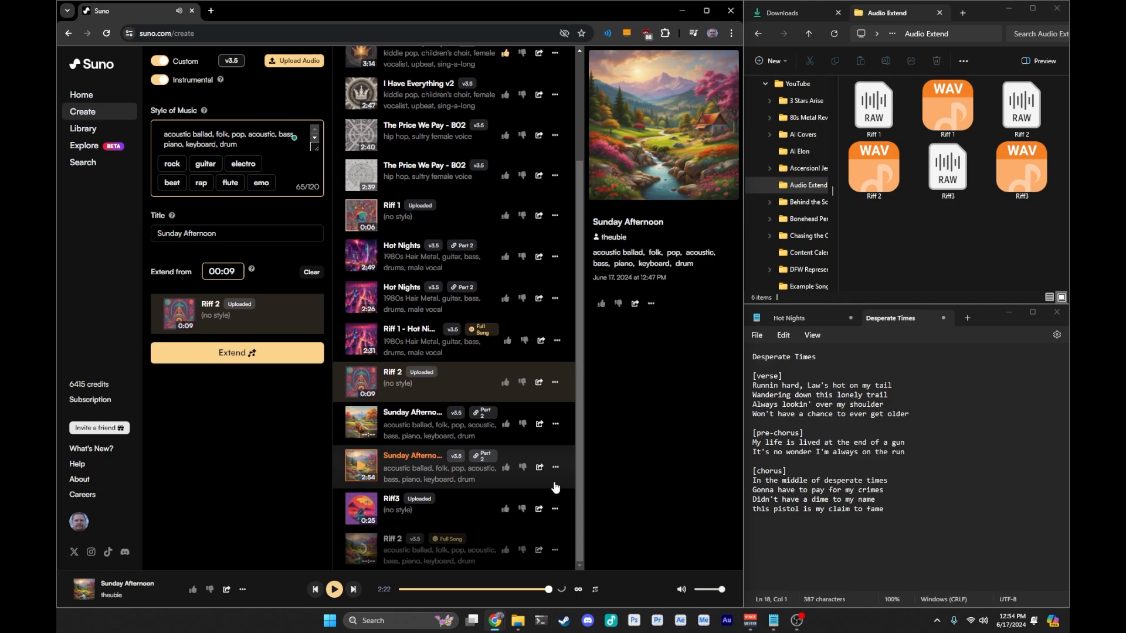
Step: Add a [hook] section to the Notepad lyrics reading "I'm livin my life in Desperate Times. / (Desperate Times)"
left_click(893, 516)
key("Return")
type("[hook]")
key("Return")
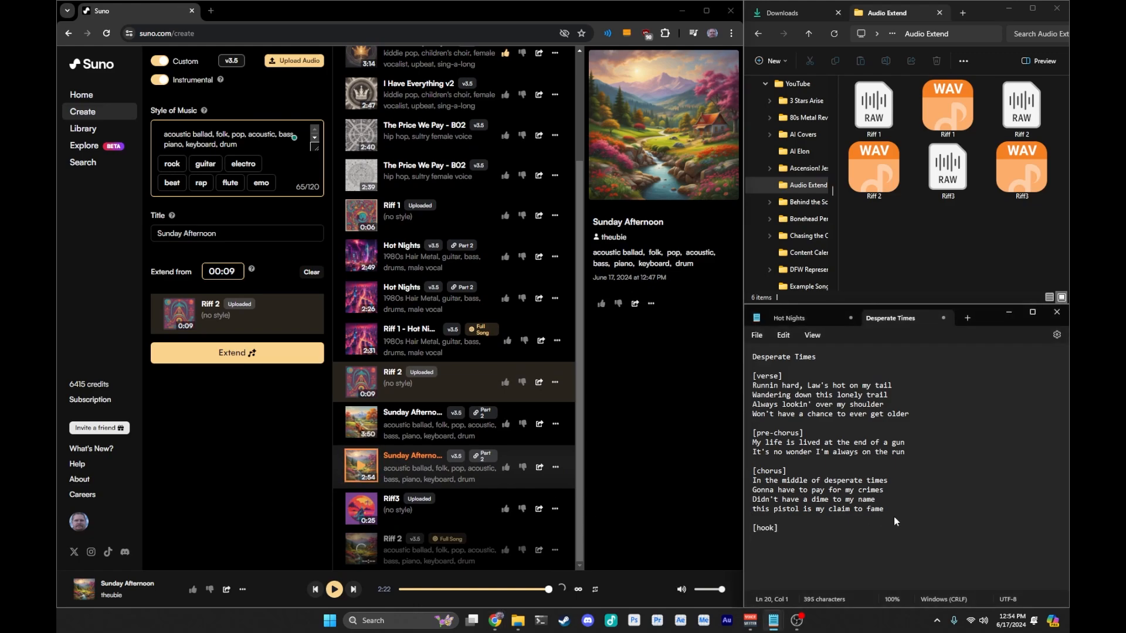
type("I'm livin my life in Desperate Times.")
key("Return")
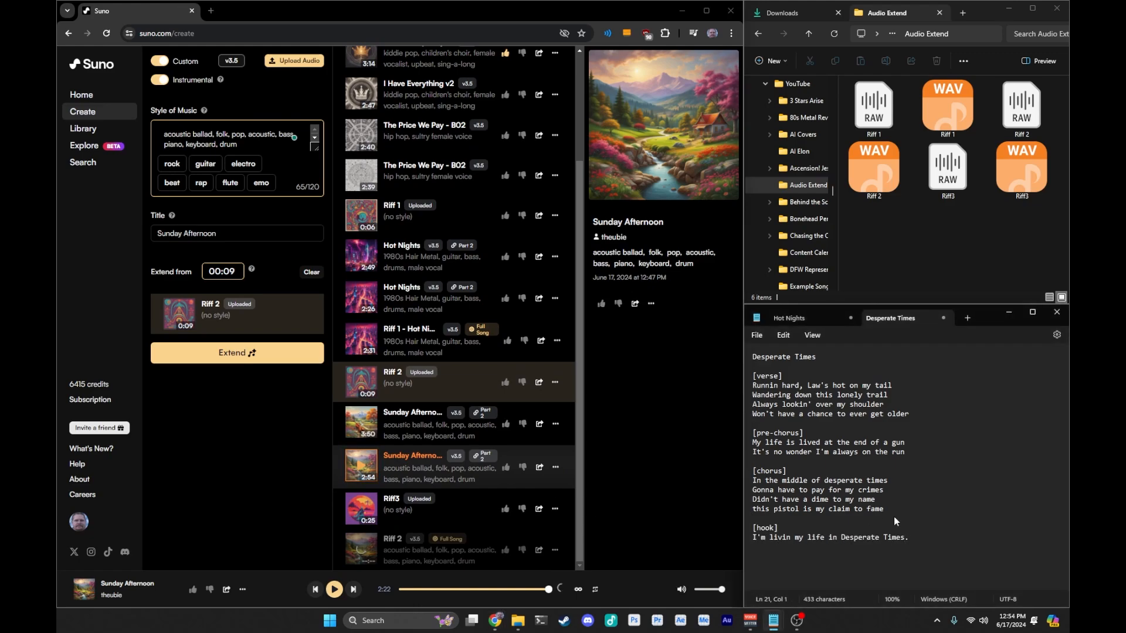
type("(Desperate Times)")
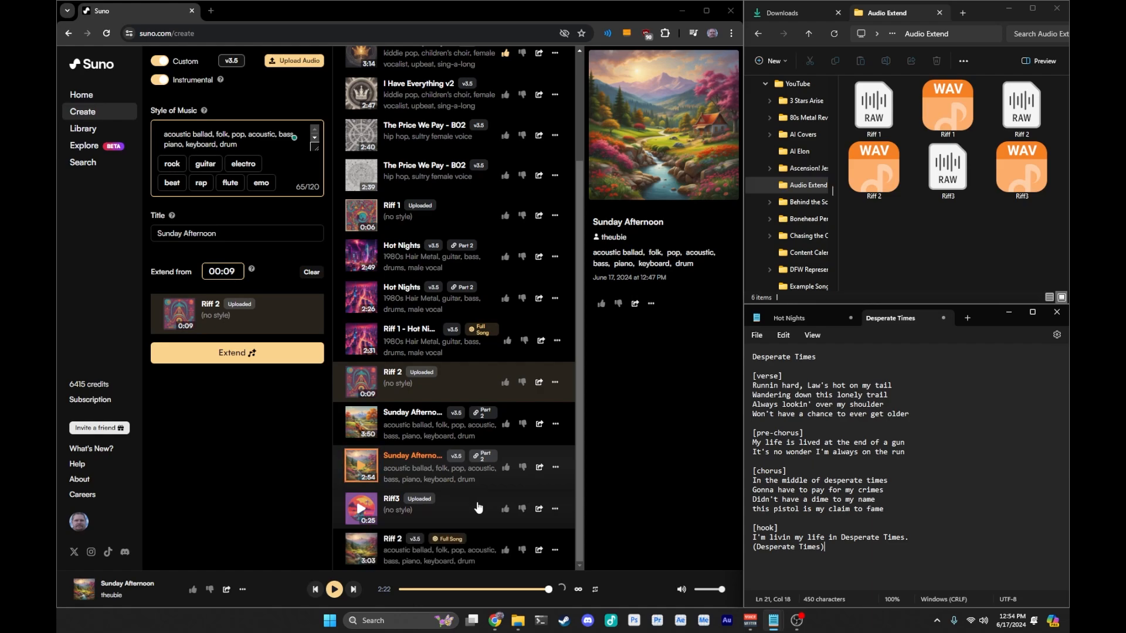
Step: Play the Riff 2 full song in Suno and rename it "Riff 2 - Sunday Afternoon"
left_click(495, 556)
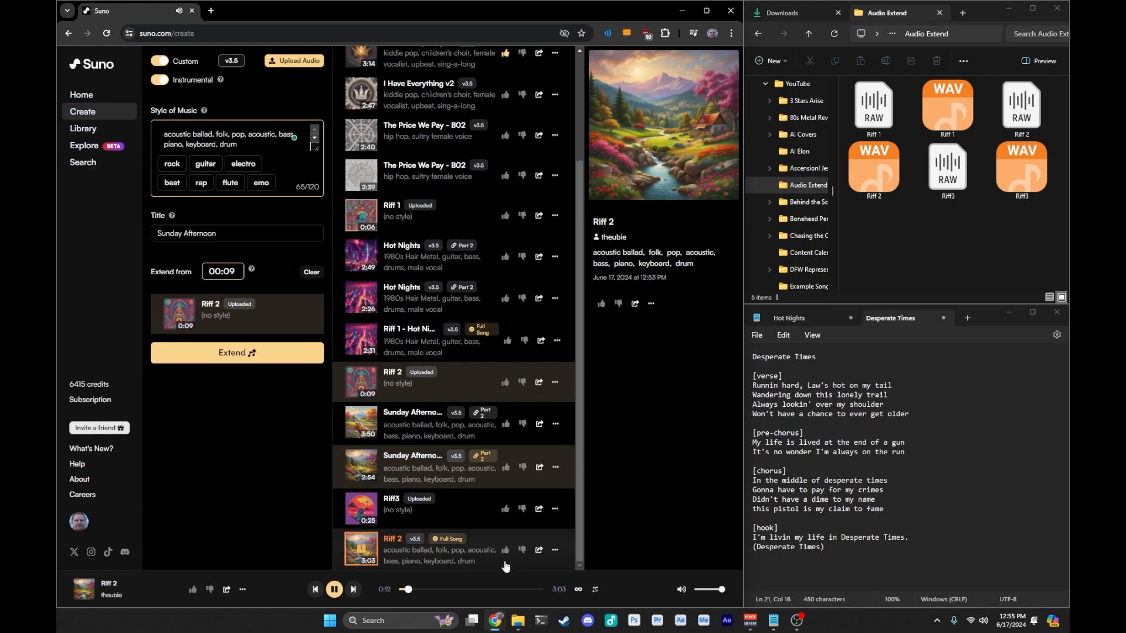
left_click(555, 550)
left_click(575, 333)
left_click(400, 257)
type("- Sunday Afternoon")
left_click(482, 440)
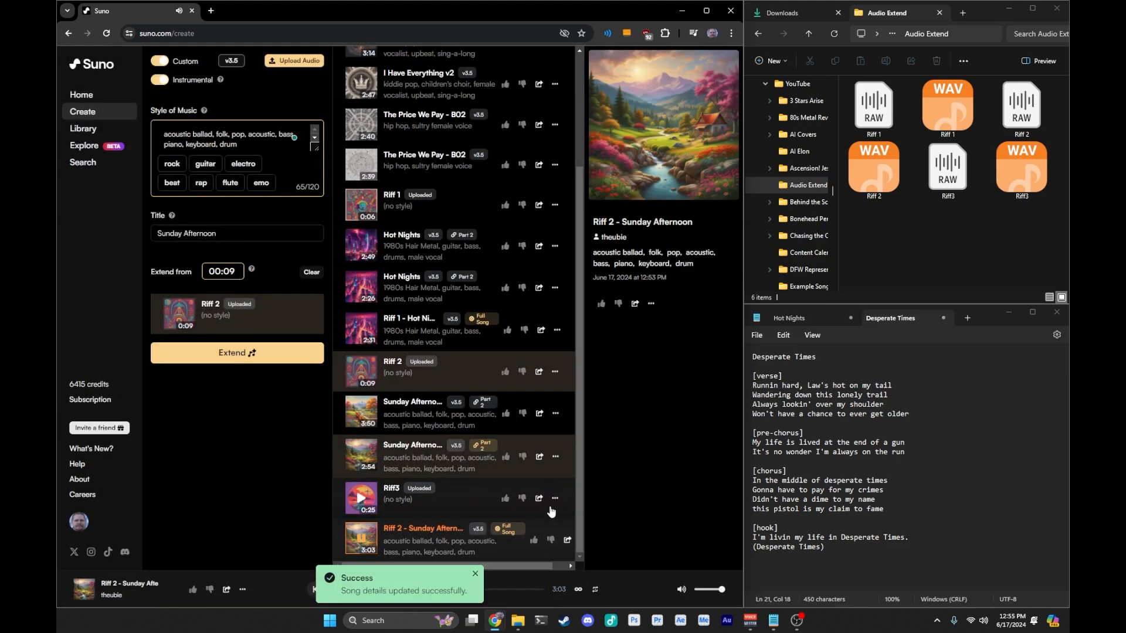
Step: Start a non-instrumental extension of Riff3 and paste in the Desperate Times lyrics from Notepad, from [verse] through [hook]
left_click(555, 499)
left_click(575, 262)
left_click(160, 80)
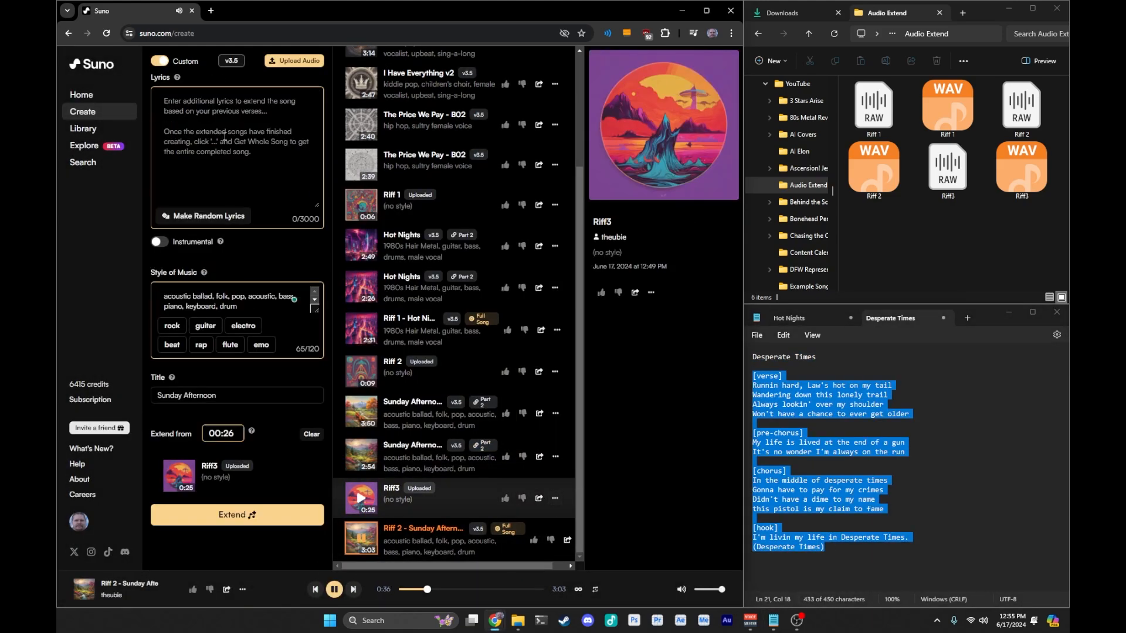
left_click(221, 138)
type("[verse] Runnin hard, Law's hot on my tail Wandering down this lonely trail Always lookin' over my shoulder Won't have a chance to ever get older  [pre-chorus] My life is lived at the end of a gun It's no wonder I'm always on the run  [chorus] In the middle of desperate times Gonna have to pay for my crimes Didn't have a dime to my name this pistol is my claim to fame  [hook] I'm livin my life in Desperate Times. (Desperate Times)")
Step: Replace the Riff3 extension's music style with "outlaw country, blues rock, guitar, bass, drums"
left_click_drag(242, 307, 98, 271)
key("BackSpace")
type("outlaw country, bluse")
key("BackSpace")
key("BackSpace")
key("BackSpace")
type("es rock, guitar, bass, drums")
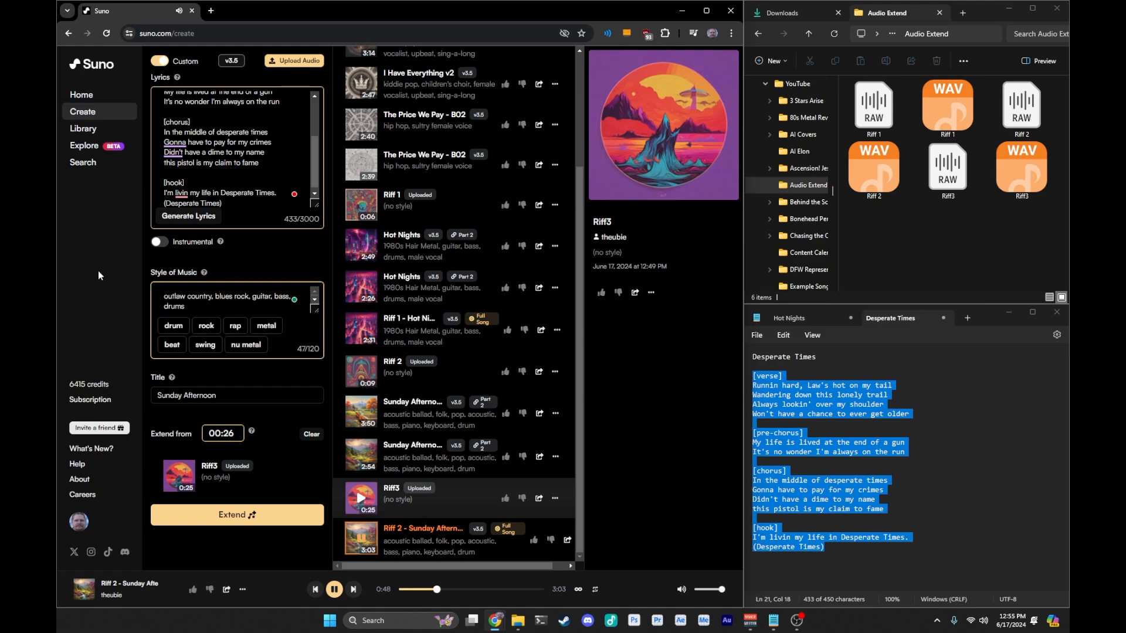
Step: Title the extension "Desperate Times" and, after playing Riff3 to find the cut point, generate it from 00:17
left_click_drag(218, 395, 140, 396)
type("Desperate Times")
left_click(179, 475)
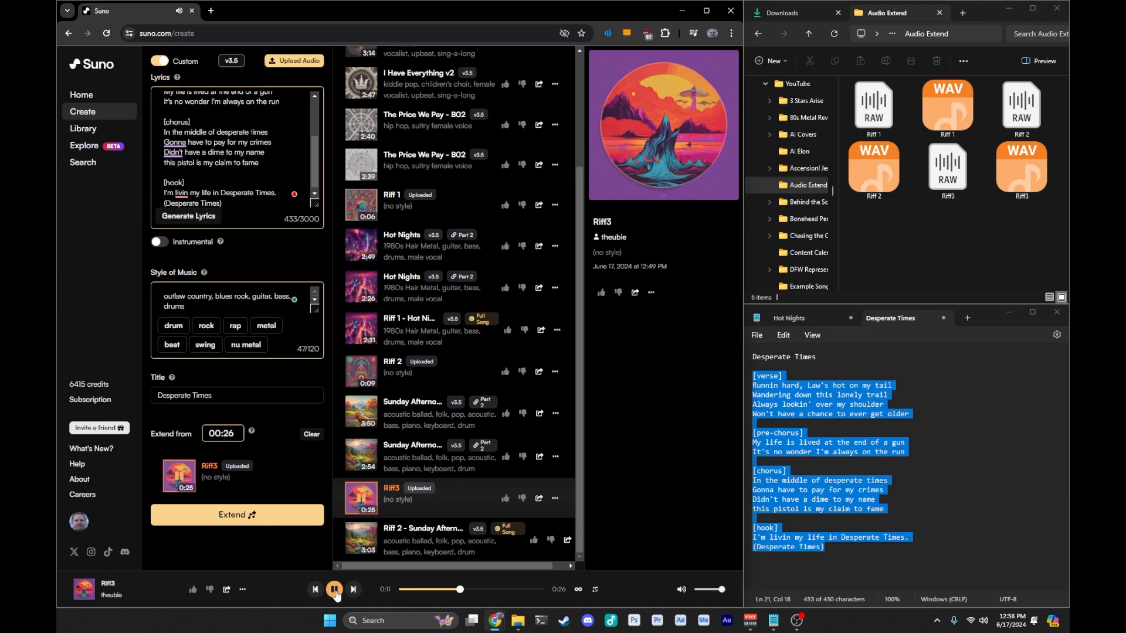
left_click(335, 589)
left_click(237, 514)
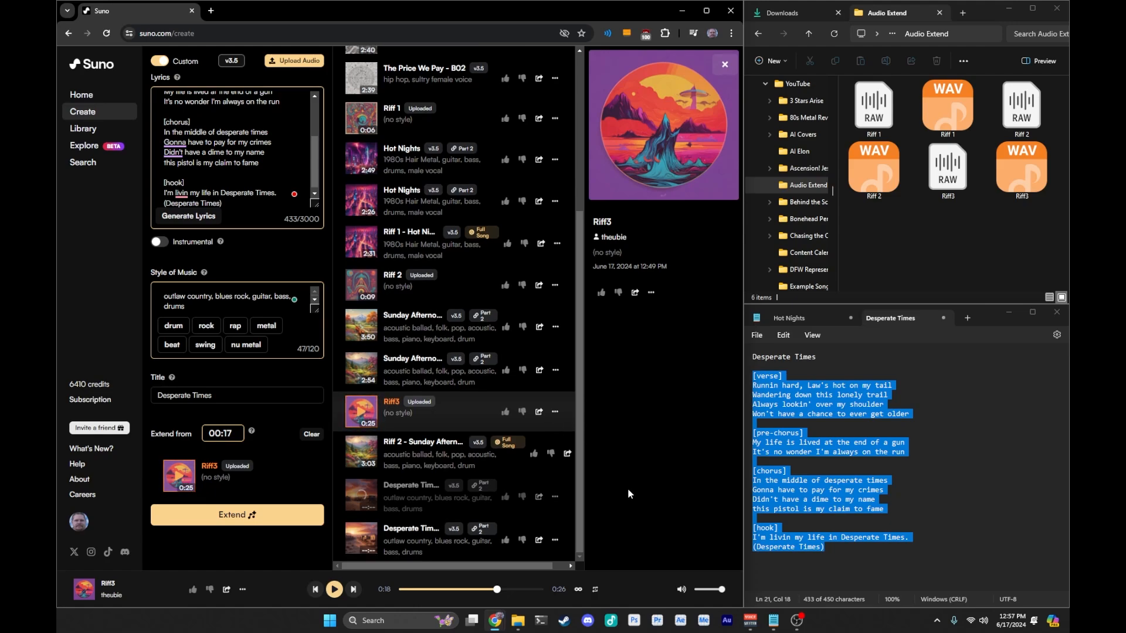
Step: Listen to the first generated Desperate Times track and compare it with the original Riff3 clip
left_click(360, 496)
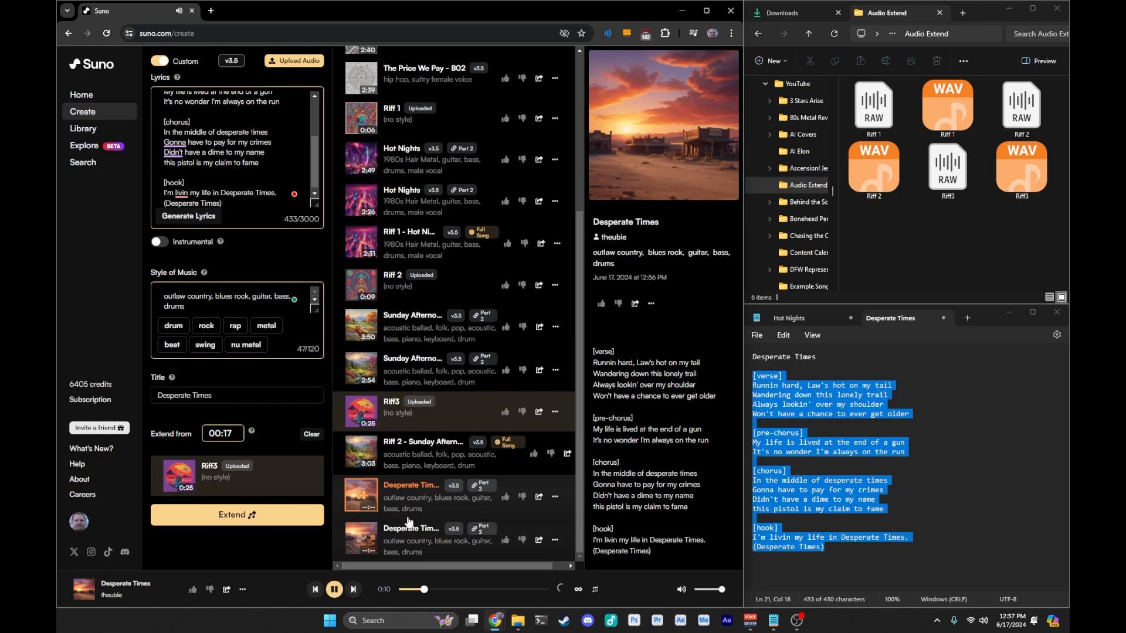
left_click(362, 499)
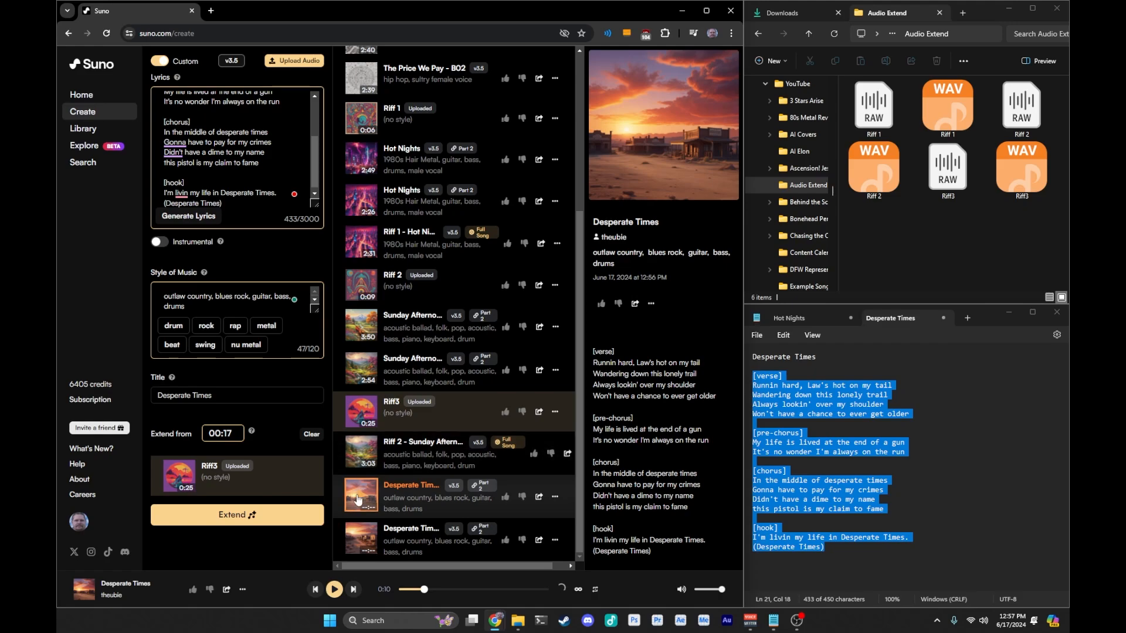
left_click(362, 416)
left_click(361, 497)
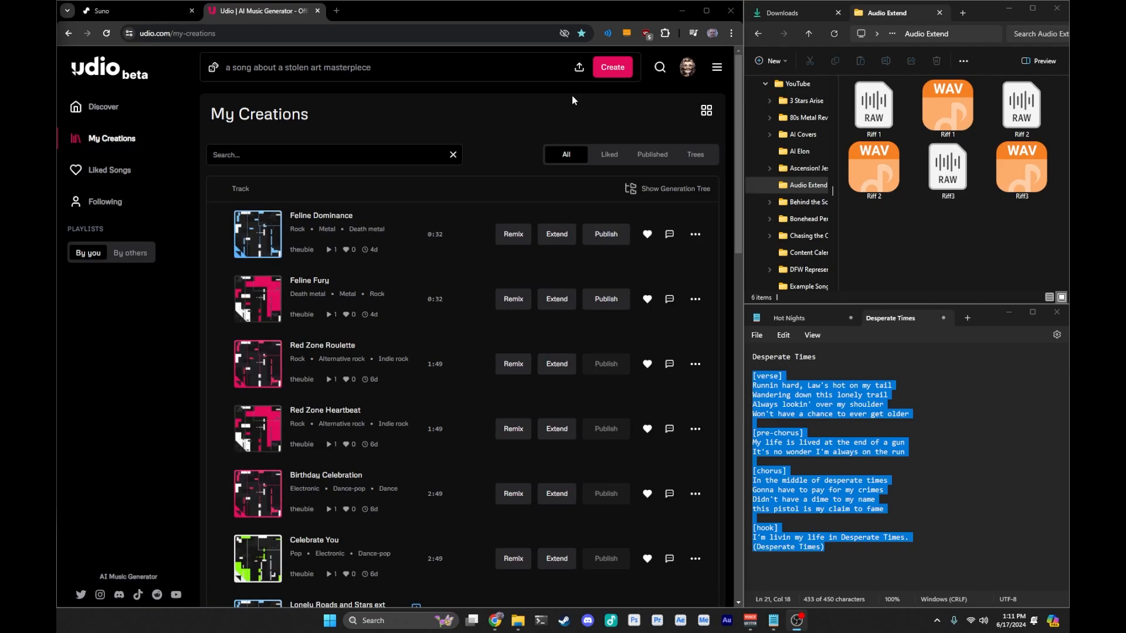
Step: Upload Riff 1 from the Audio Extend folder to Udio, confirming the rights to use and distribute the file
left_click(521, 66)
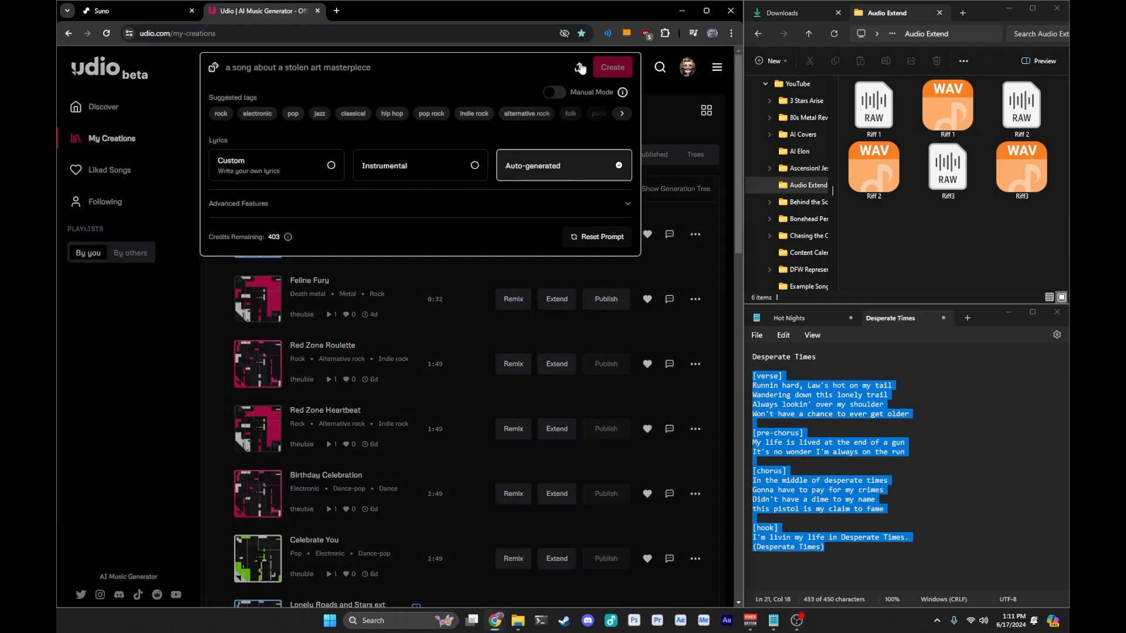
left_click(580, 67)
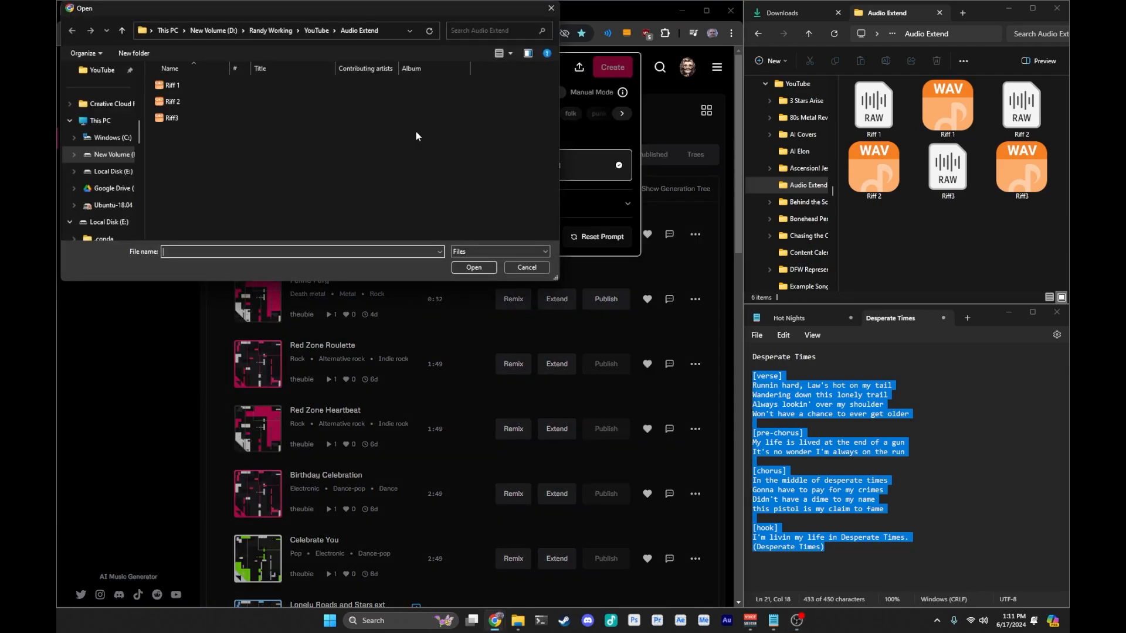
double_click(179, 85)
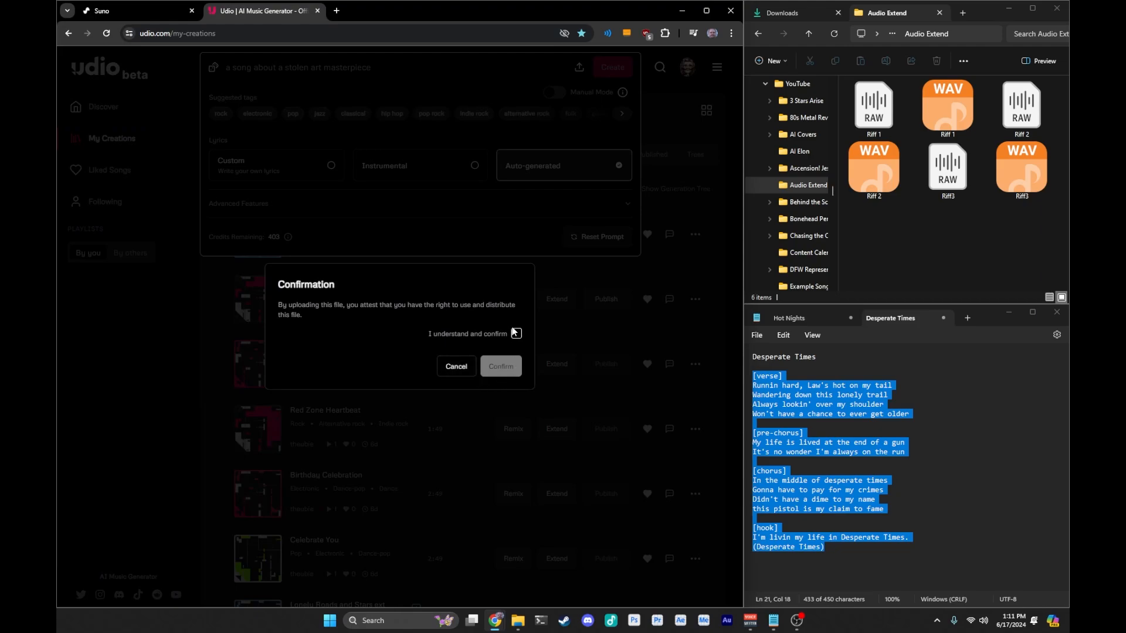
left_click(516, 334)
left_click(504, 365)
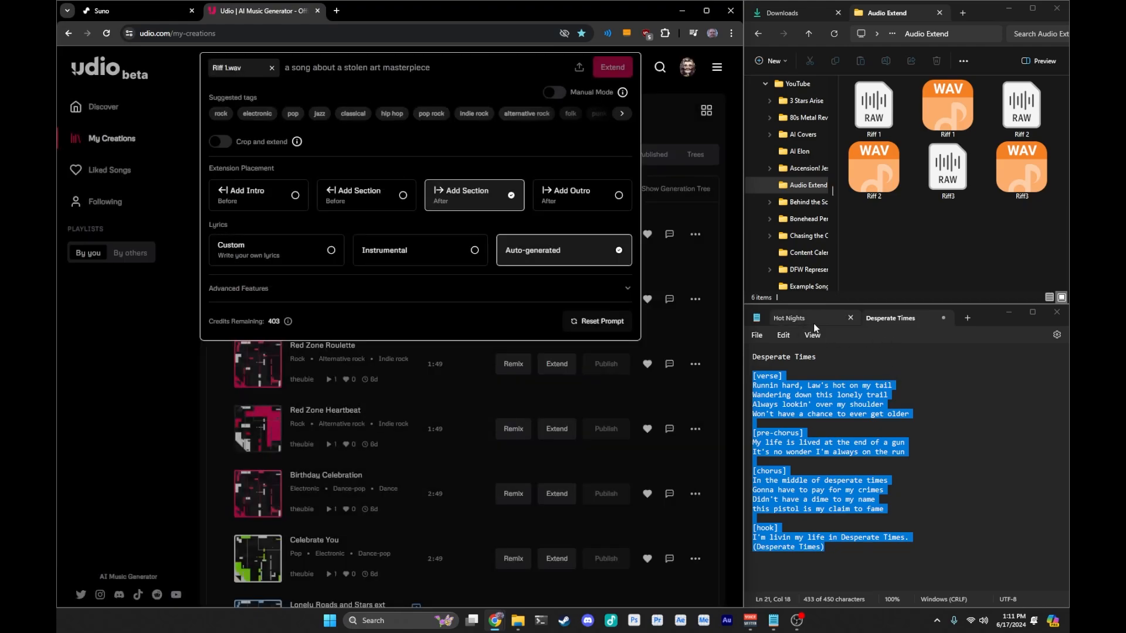
Step: Bring up the Hot Nights lyrics in Notepad and set the extension prompt to "1980s Hair Metal, guitar, bass, drums, male vocals"
left_click(810, 318)
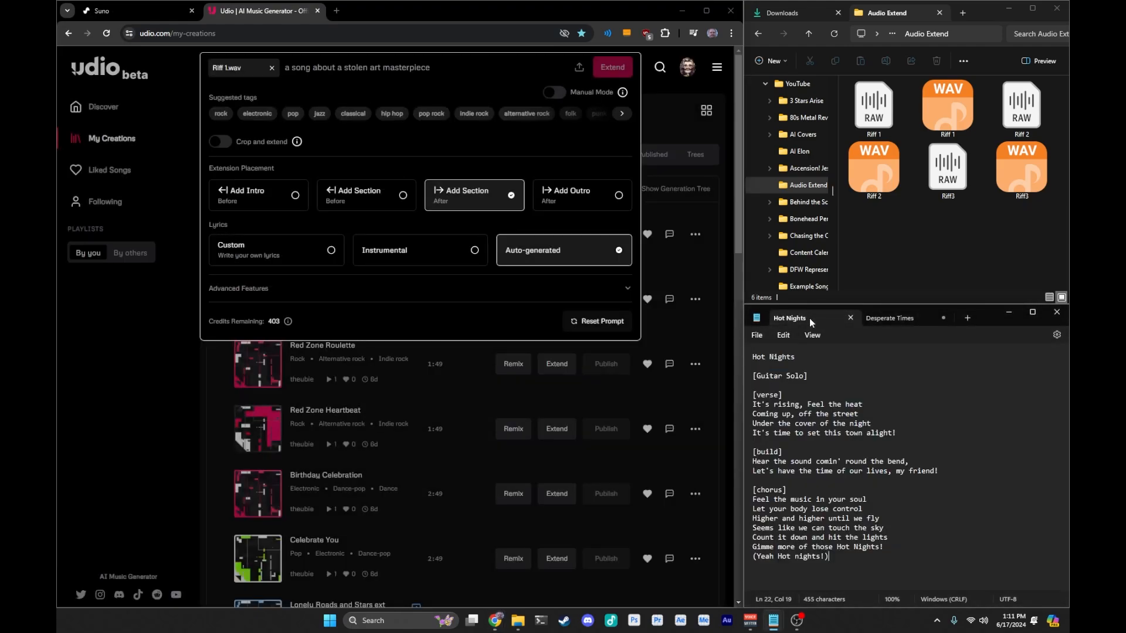
left_click(296, 71)
type("198")
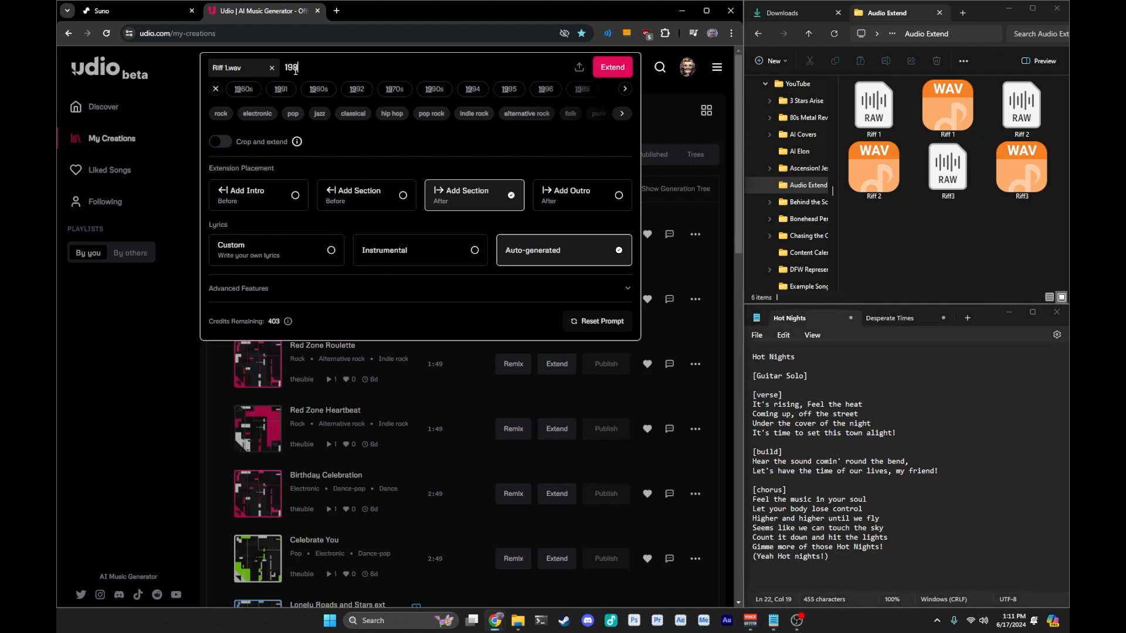
type("0s Hair Metal sou")
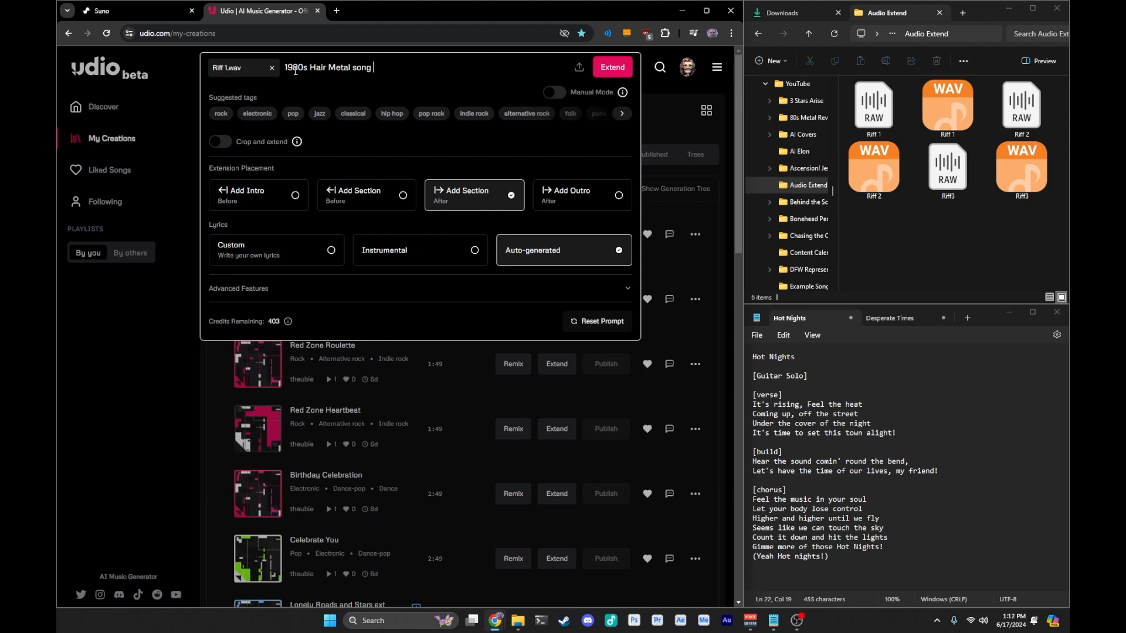
type("ng, guitar, bass, drums")
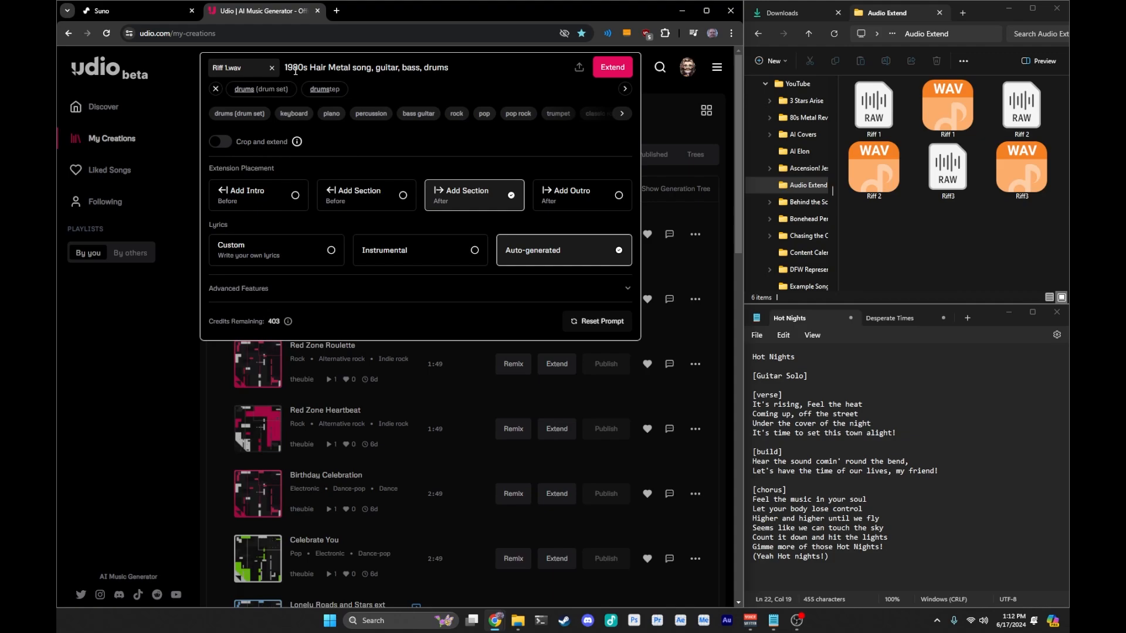
type(", male vocals")
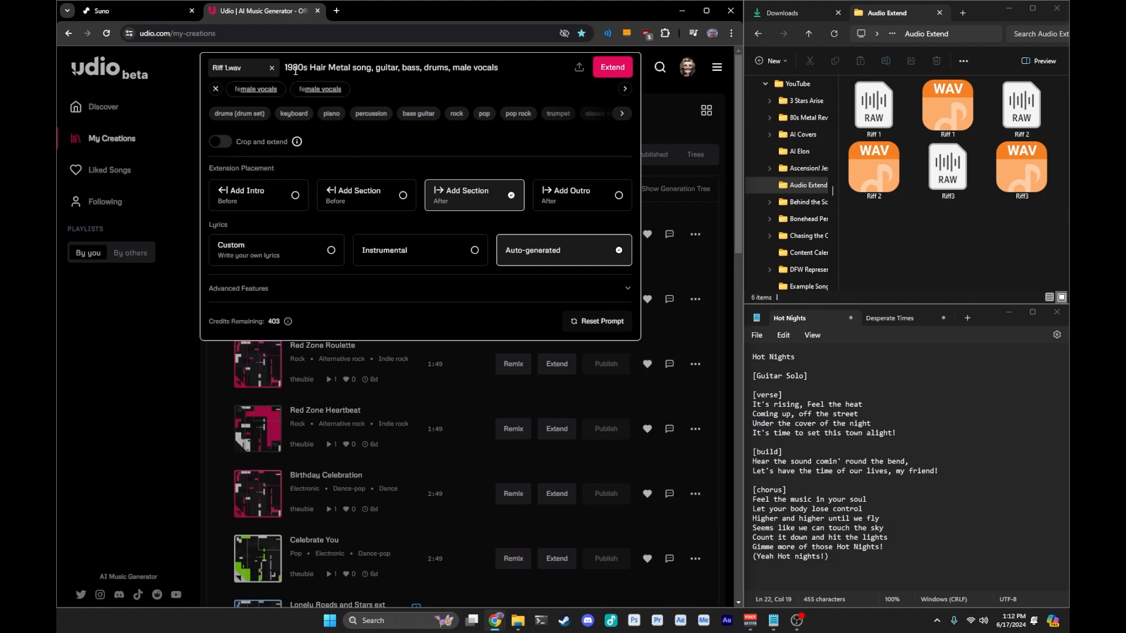
double_click(357, 68)
key("BackSpace")
key("BackSpace")
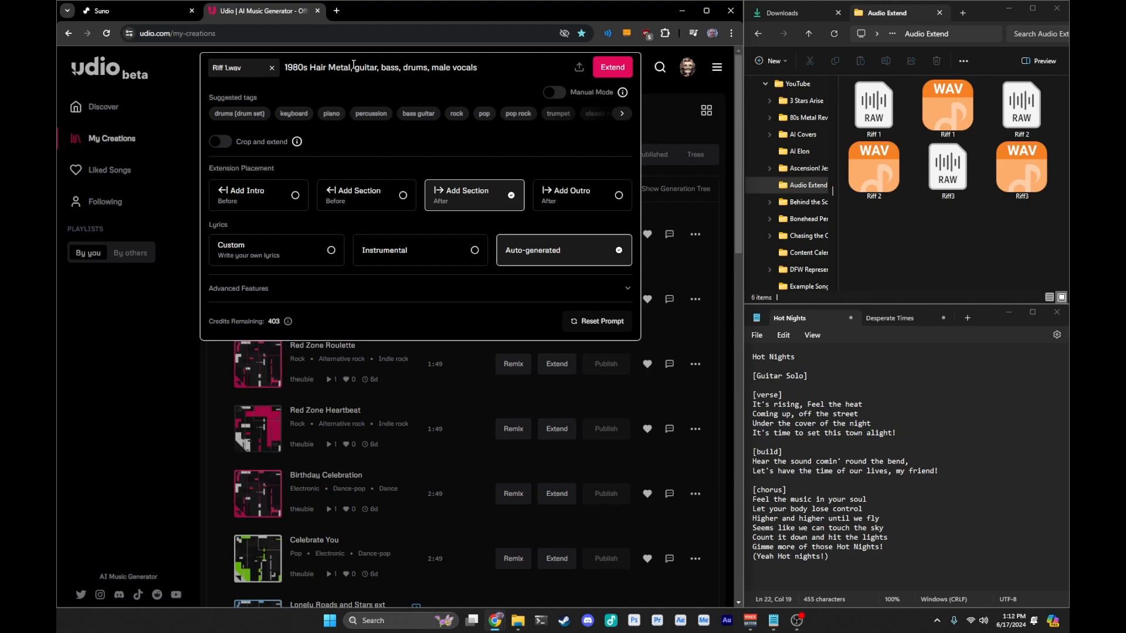
Step: Enable crop and extend for Riff 1, play the clip, and trim its end to 0:06:13
left_click(219, 142)
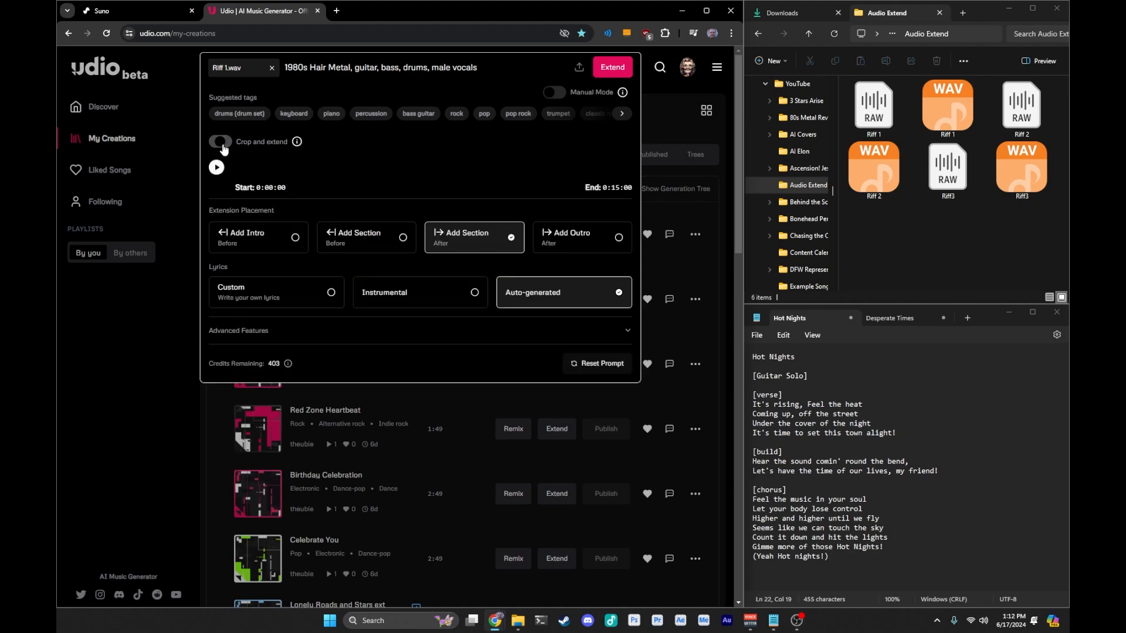
left_click(217, 168)
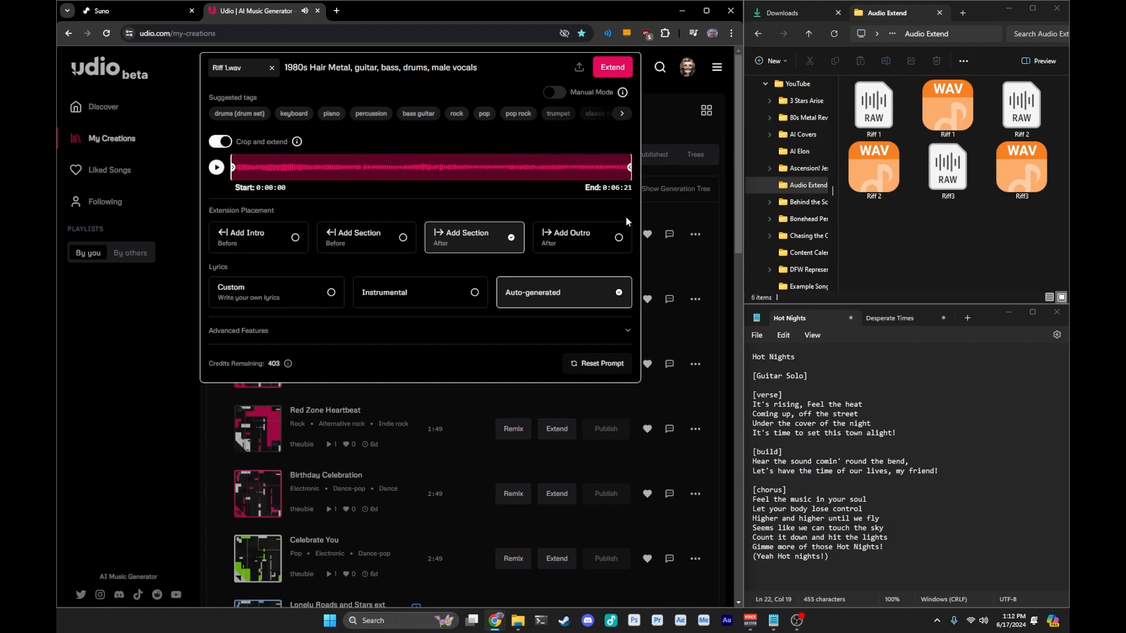
left_click_drag(625, 170, 623, 170)
Step: Choose custom lyrics and paste in the [verse] section of the Hot Nights lyrics from Notepad
left_click(314, 297)
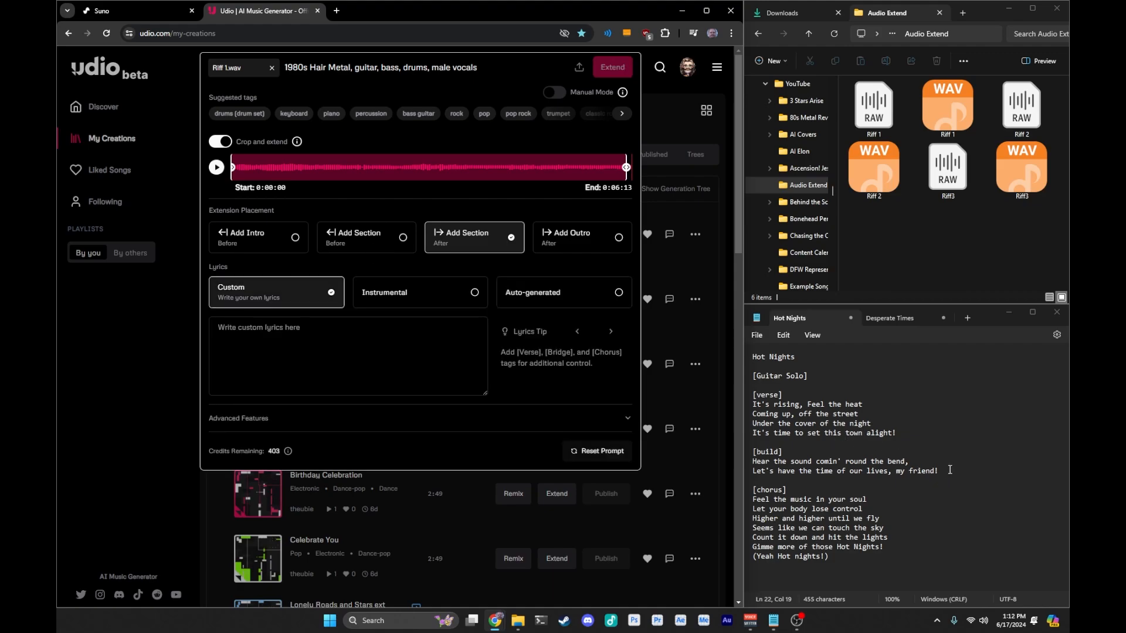
left_click_drag(899, 435, 745, 396)
key("ctrl+c")
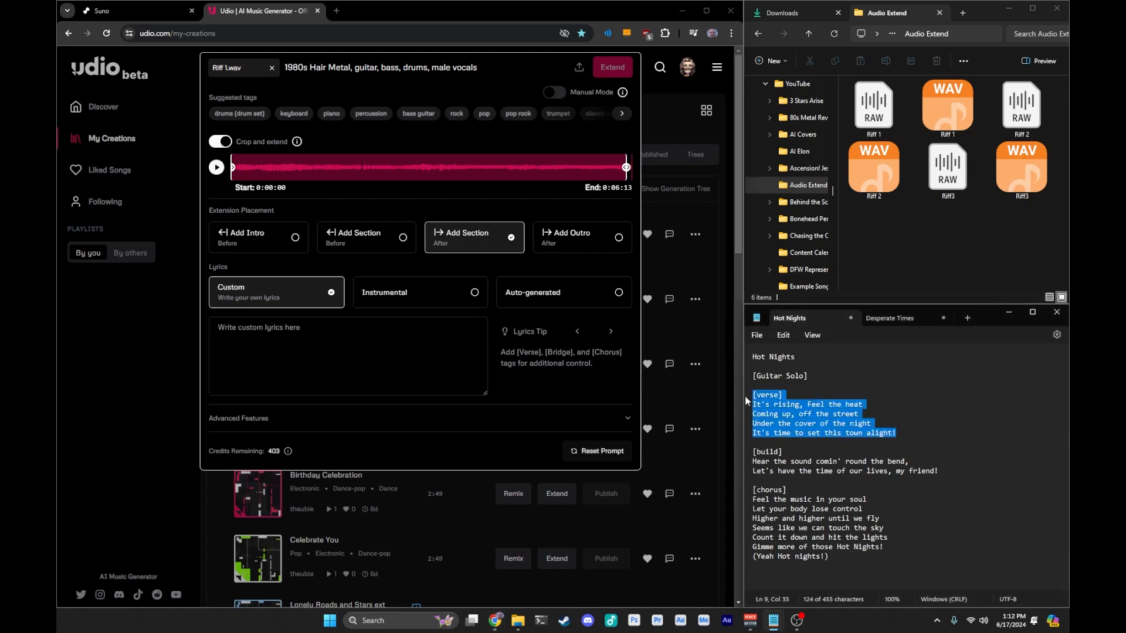
left_click(378, 332)
key("ctrl+v")
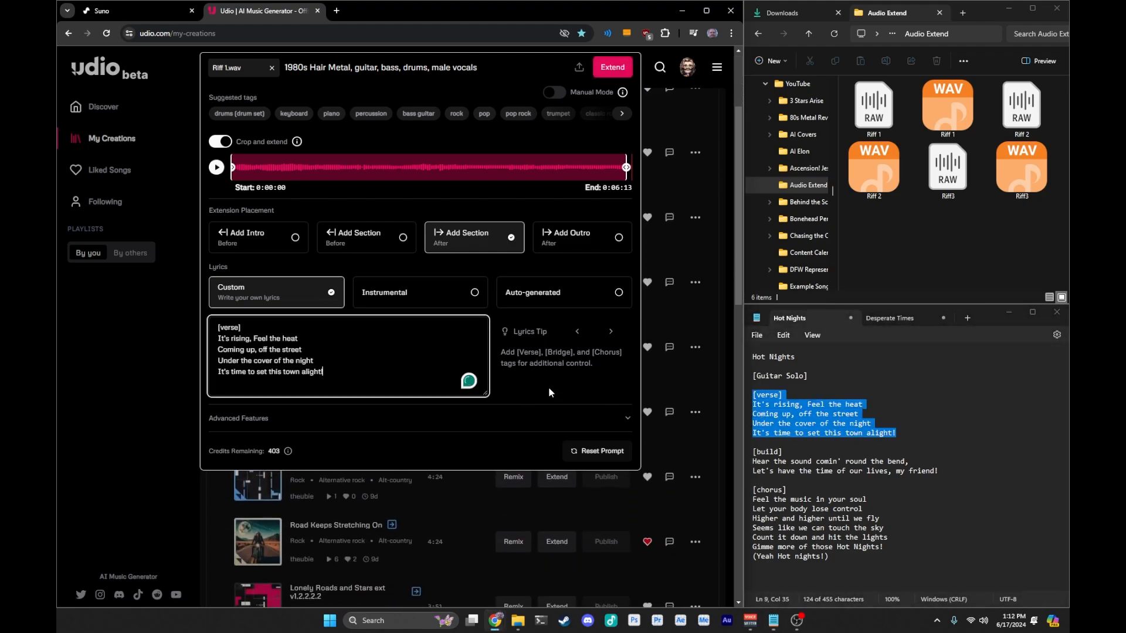
Step: Set prompt strength to 73% and a manual clip start of 19% in the advanced features, and generate the extension
left_click(540, 417)
scroll(537, 399, "down", 1)
scroll(538, 399, "down", 1)
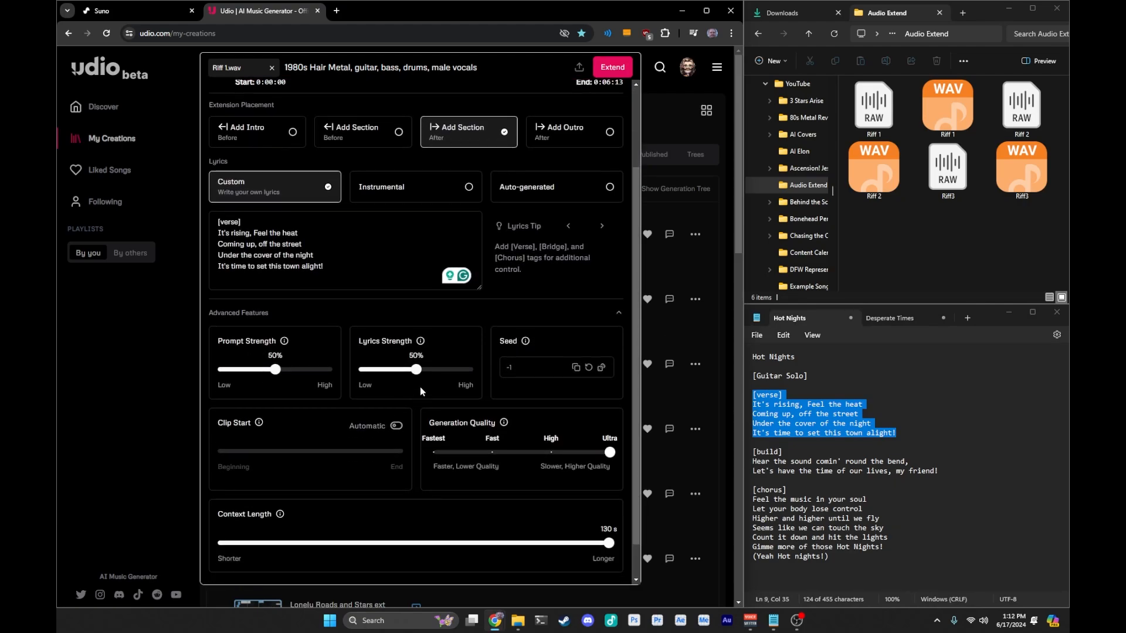
left_click_drag(275, 369, 299, 369)
left_click(397, 425)
left_click_drag(293, 452, 257, 453)
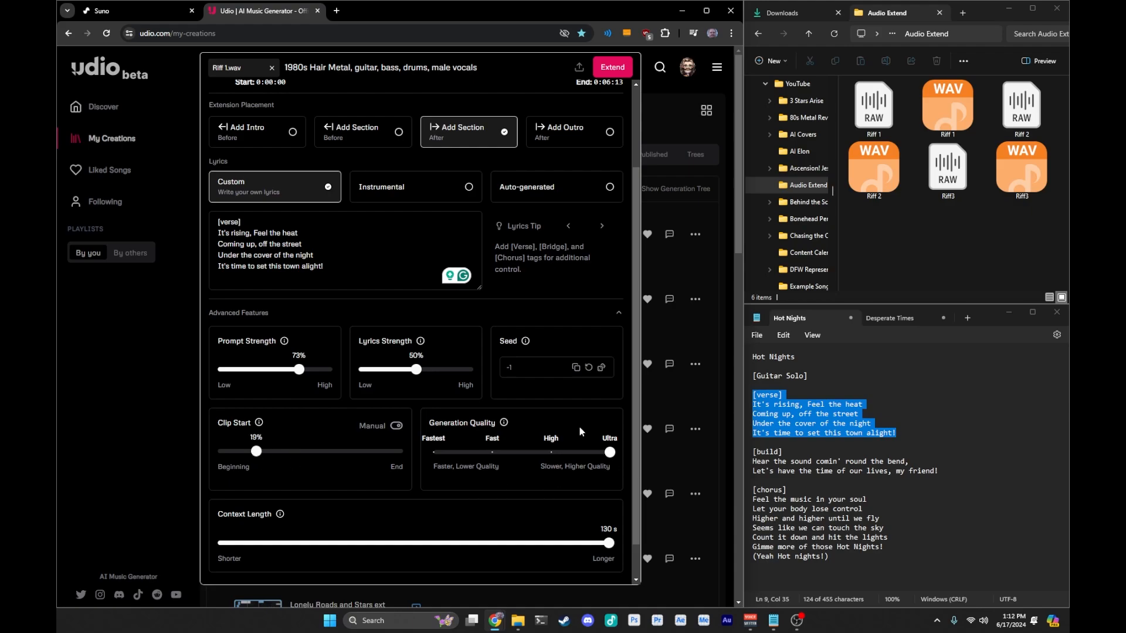
left_click(612, 67)
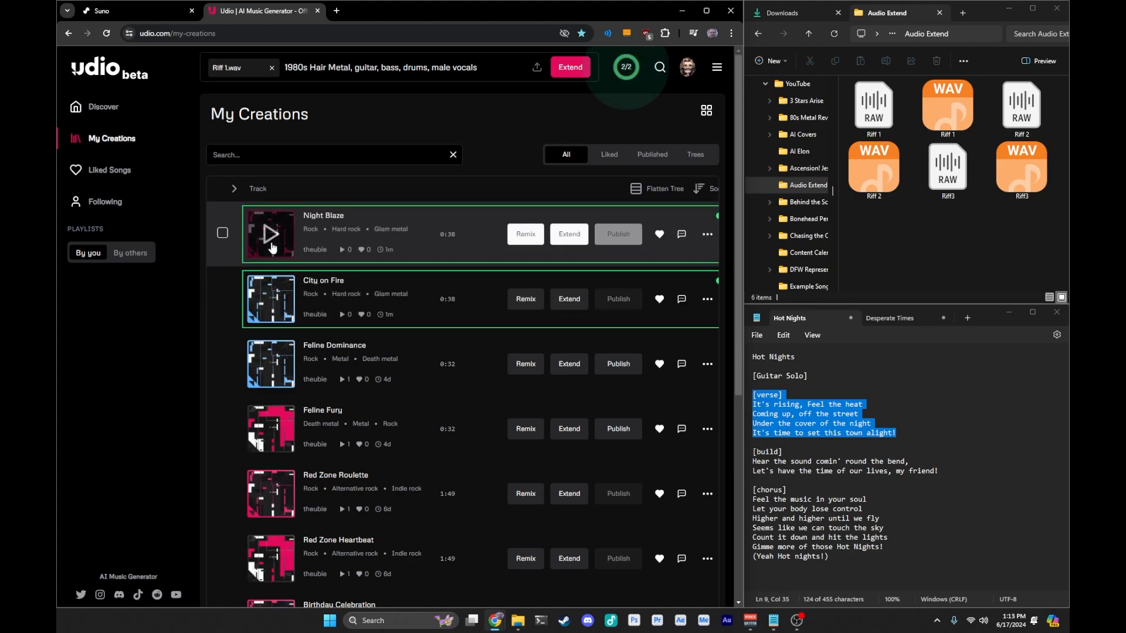
Step: Listen to Night Blaze and City on Fire, and extend the Hot Nights track with a following section using the [build] lyrics
left_click(288, 247)
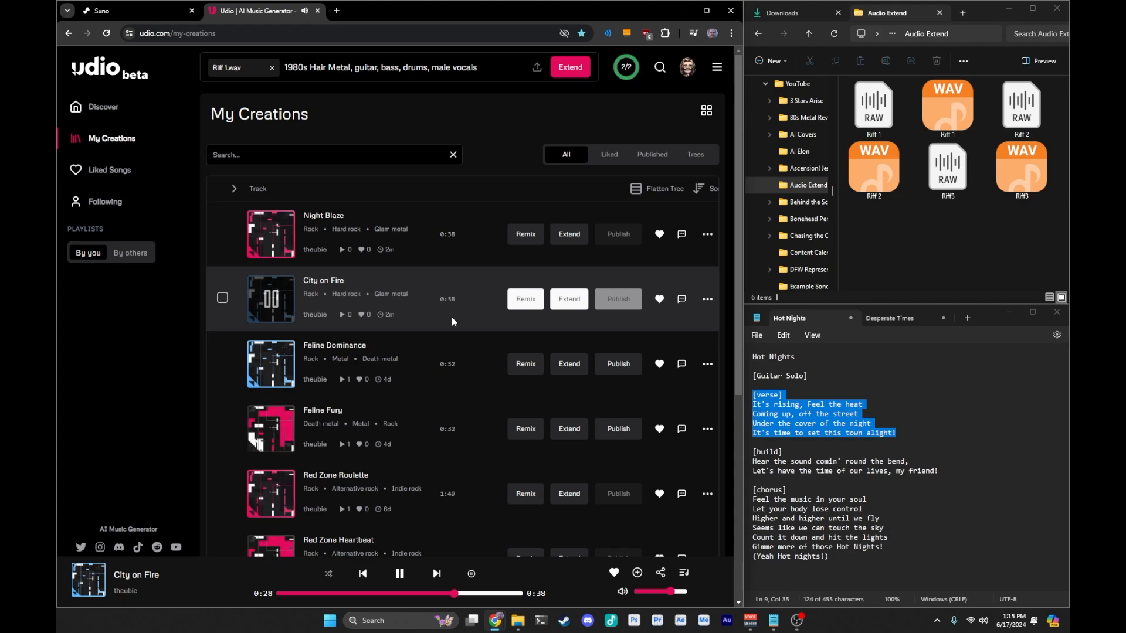
left_click(451, 318)
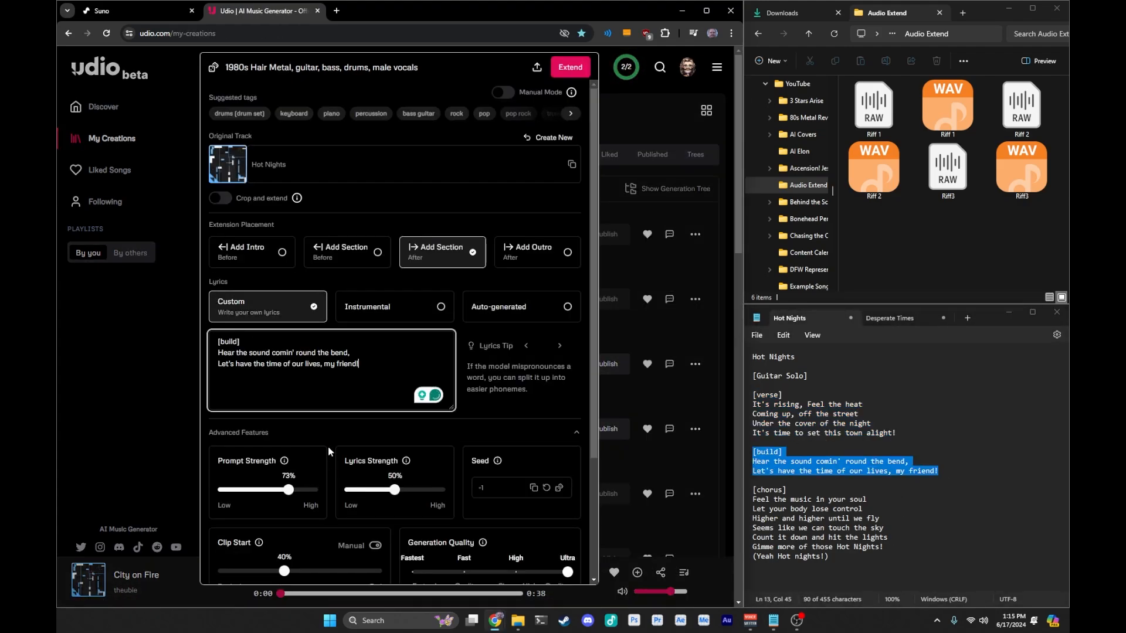
scroll(329, 452, "down", 1)
left_click(571, 67)
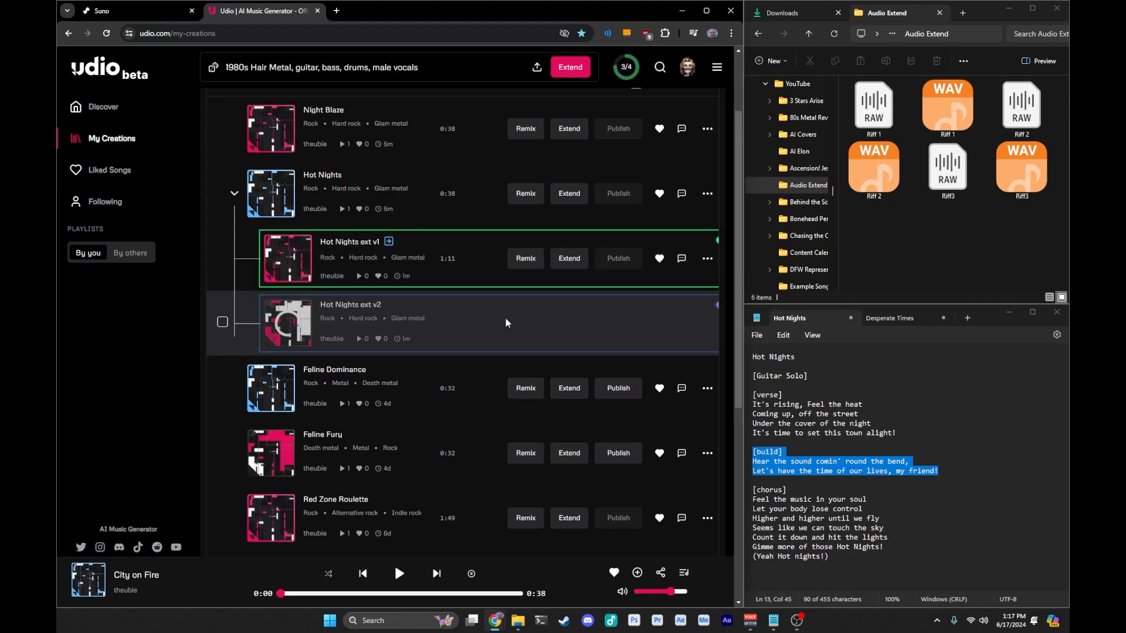
Step: Compare Hot Nights ext v1 and v2 by ear, and extend v2, cropped to end at 0:53:49, with the [chorus] lyrics
left_click(474, 261)
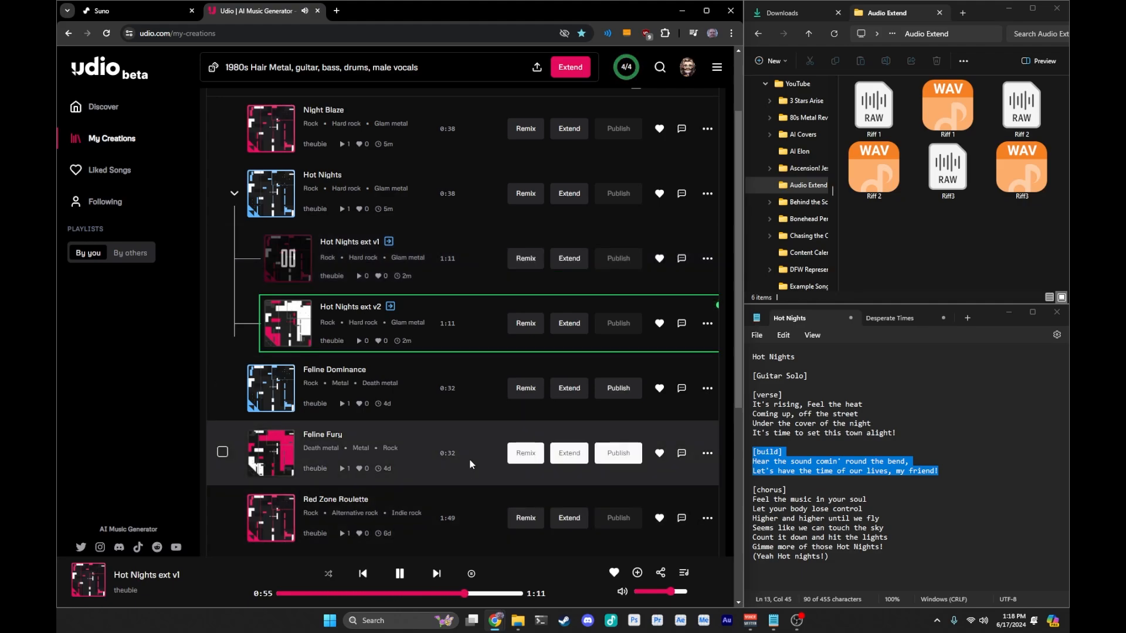
left_click(469, 325)
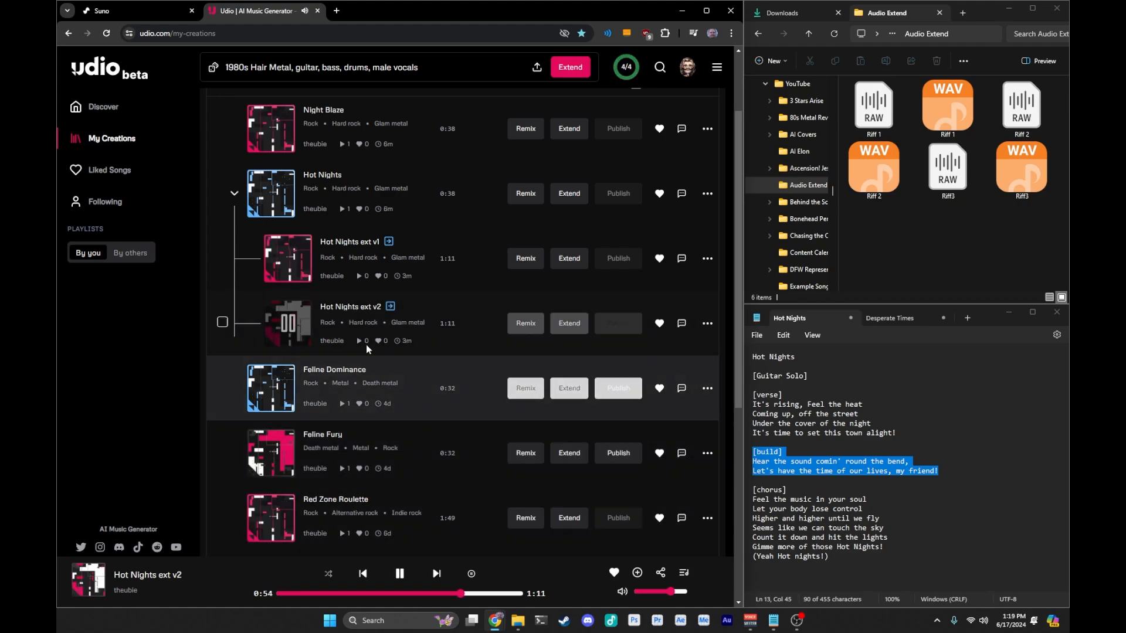
left_click(569, 323)
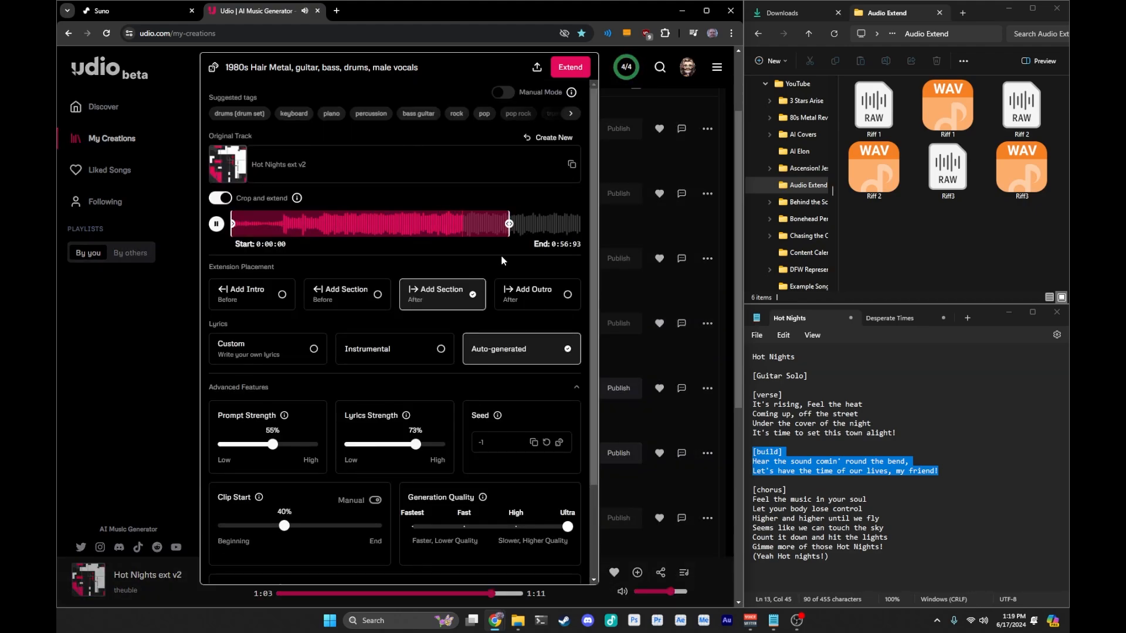
left_click_drag(508, 224, 492, 224)
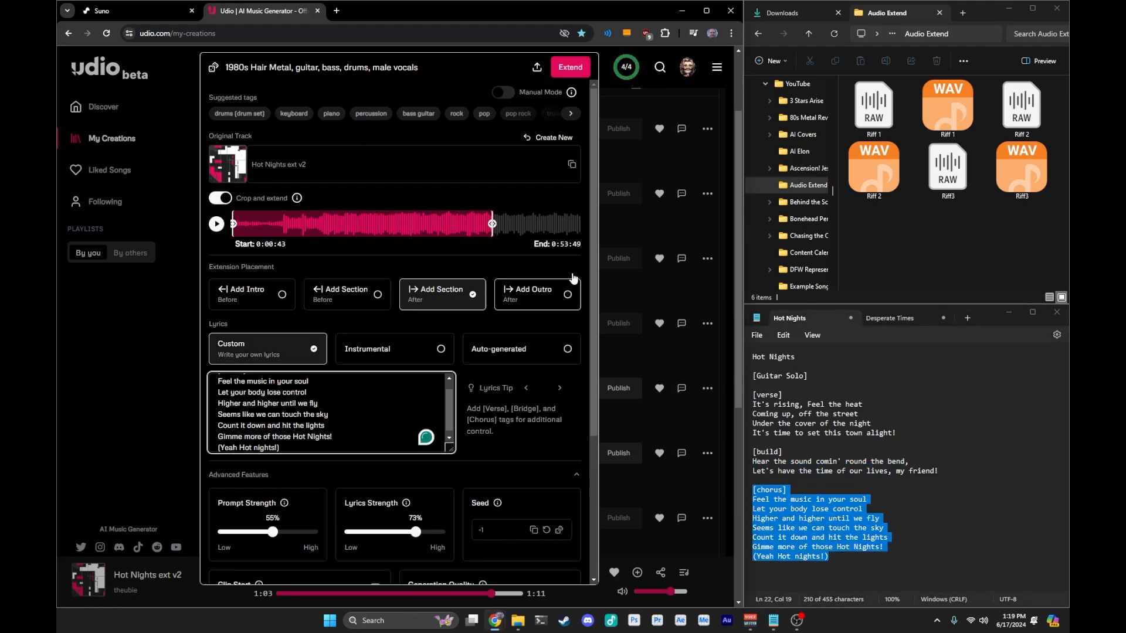
left_click(570, 67)
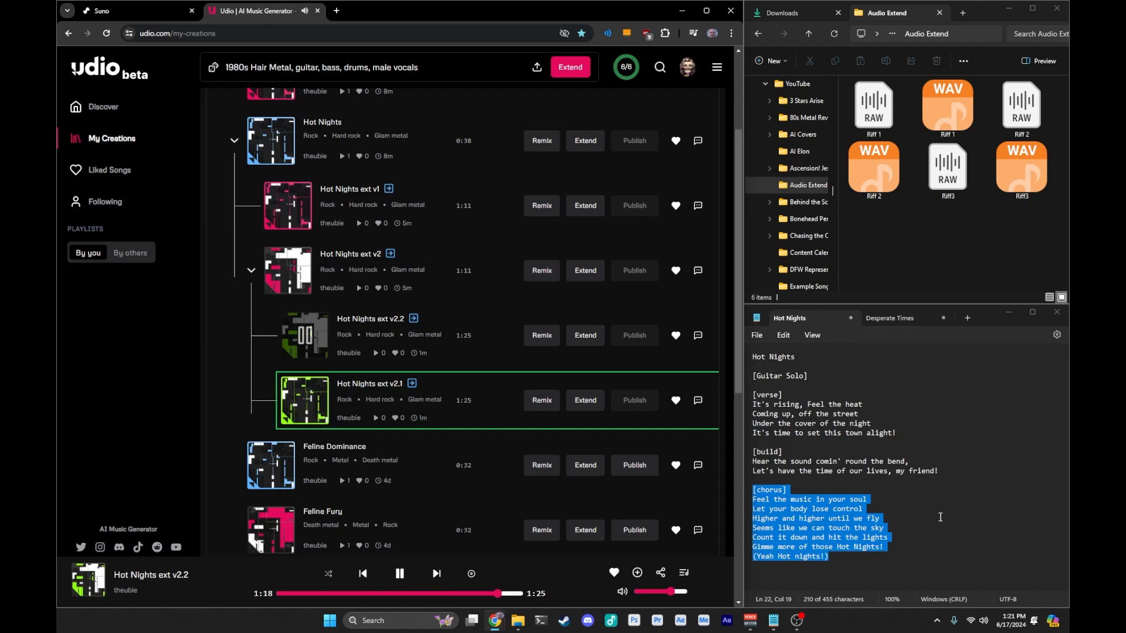
Step: Replay the Hot Nights ext v2.2 track from about its midpoint
left_click(403, 594)
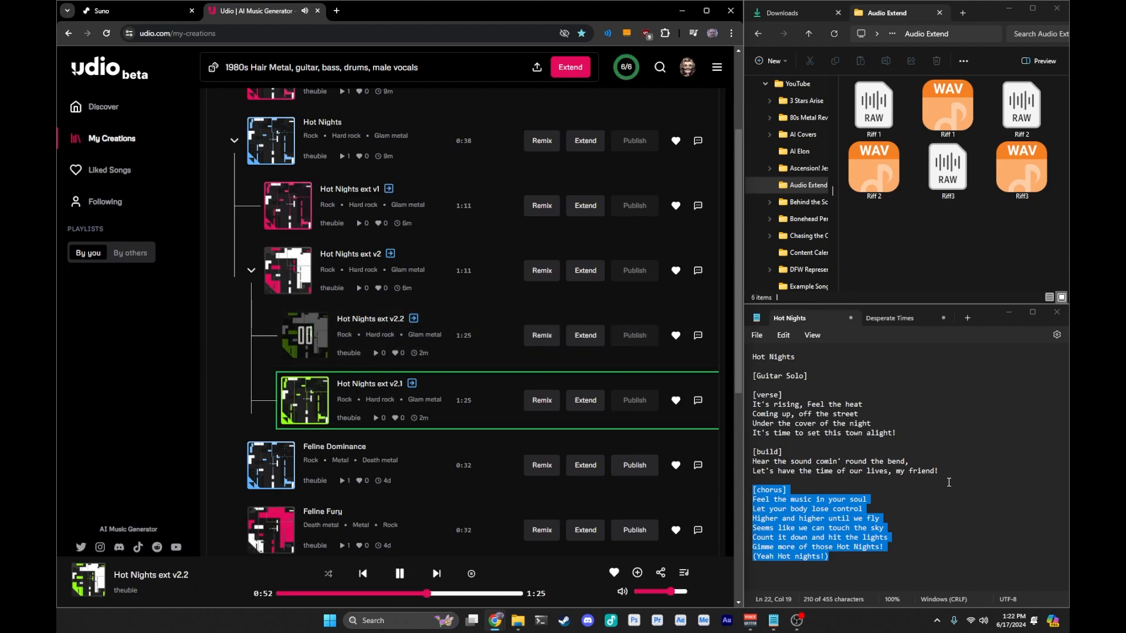